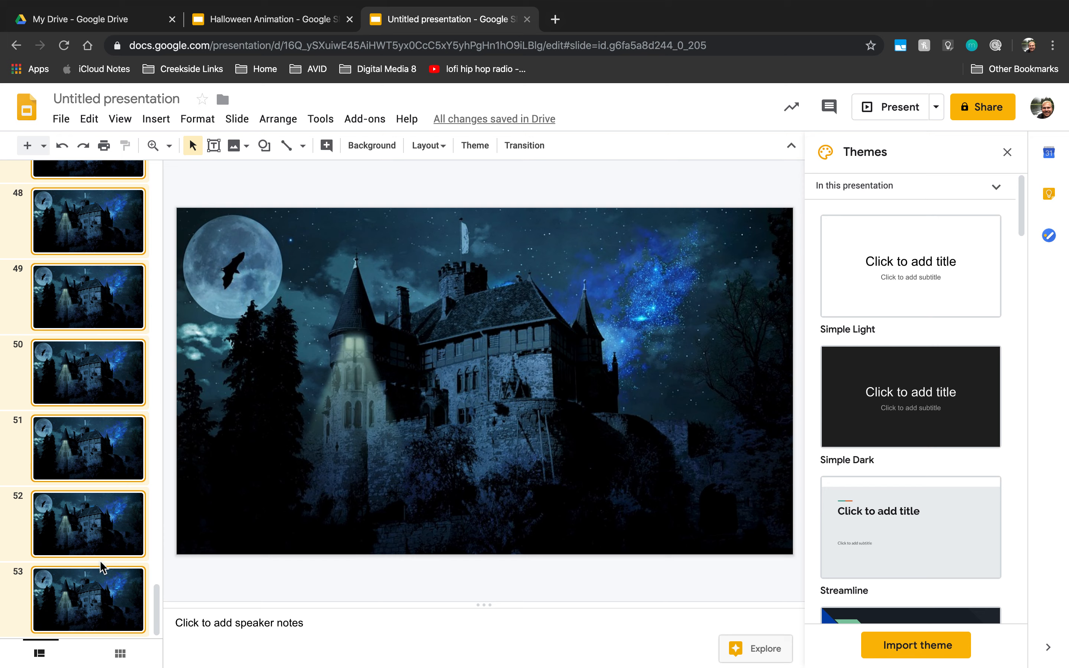
Duplicate all the selected castle slides and delete the six surplus slides from slide 101 onward, keeping 100 slides
key(ctrl+d)
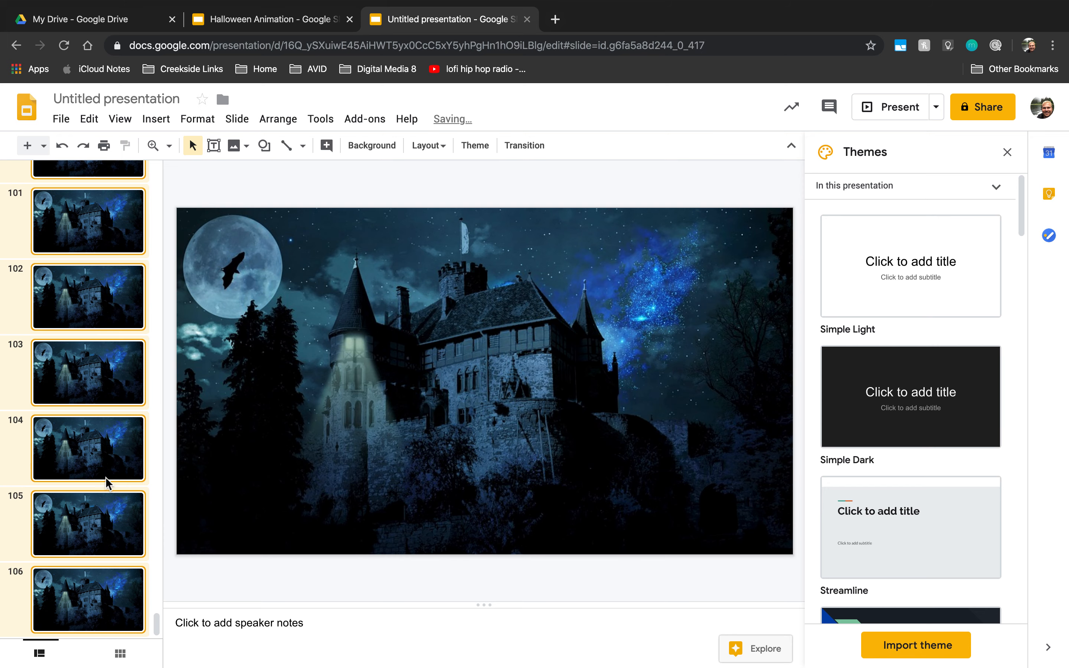
click(87, 601)
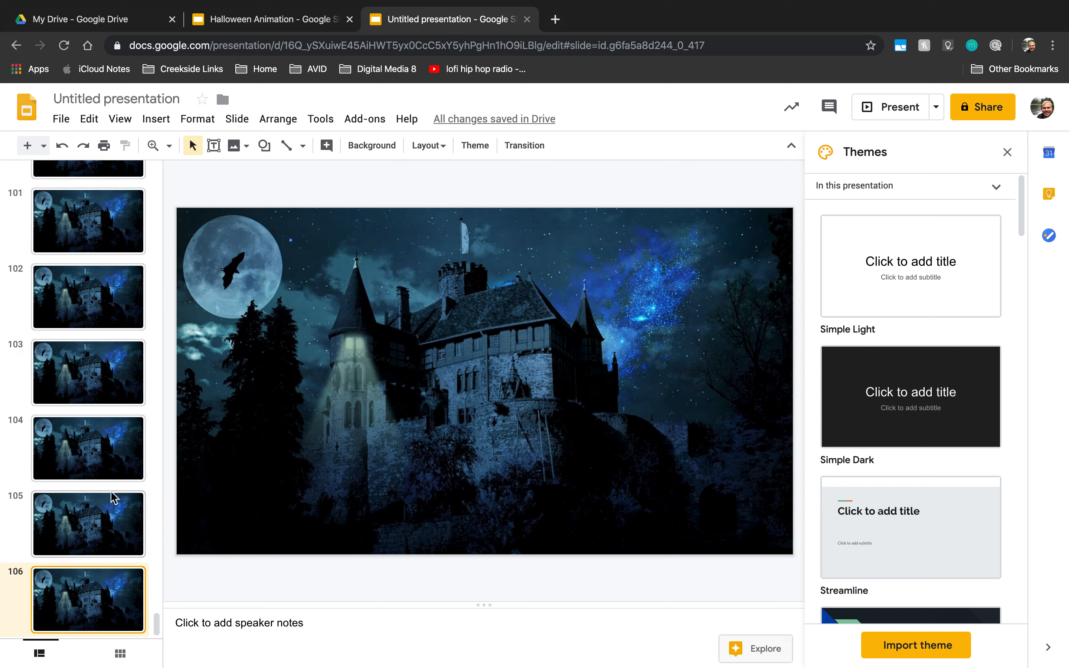
scroll(103, 369, up, 2)
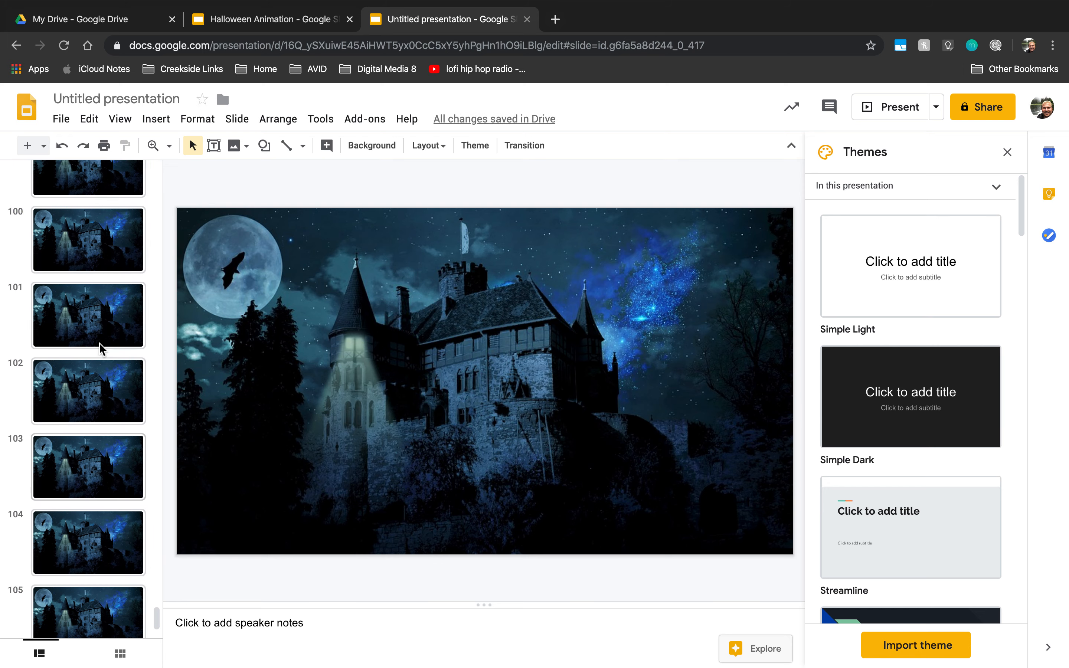
click(80, 313)
key(Delete)
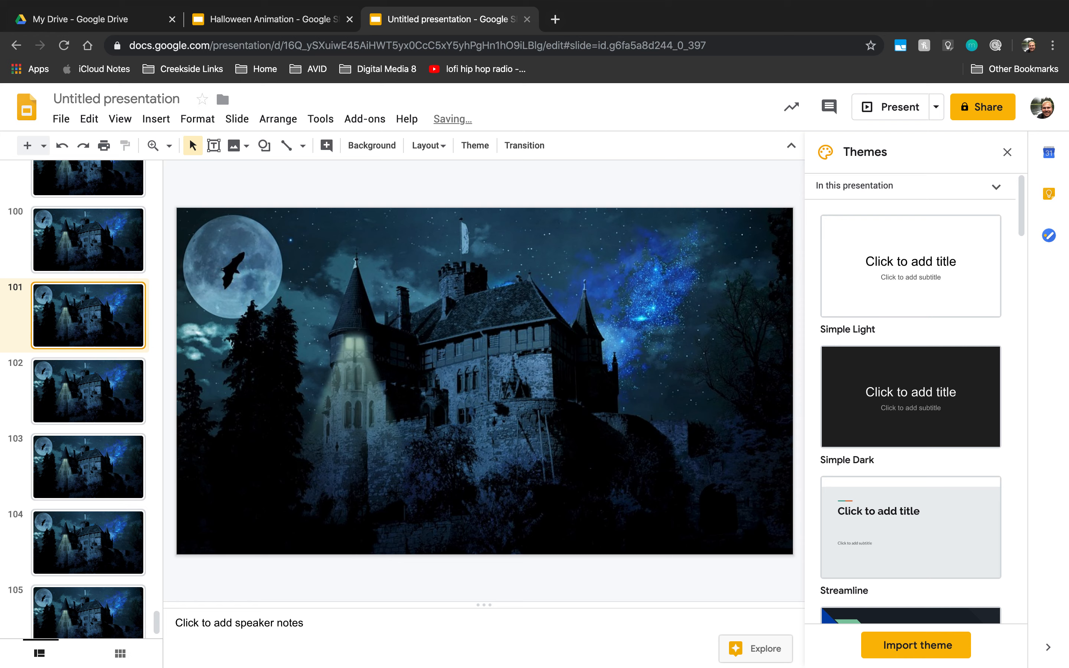
key(Delete)
key(Delete)
key(Delete)
key(Delete)
key(Delete)
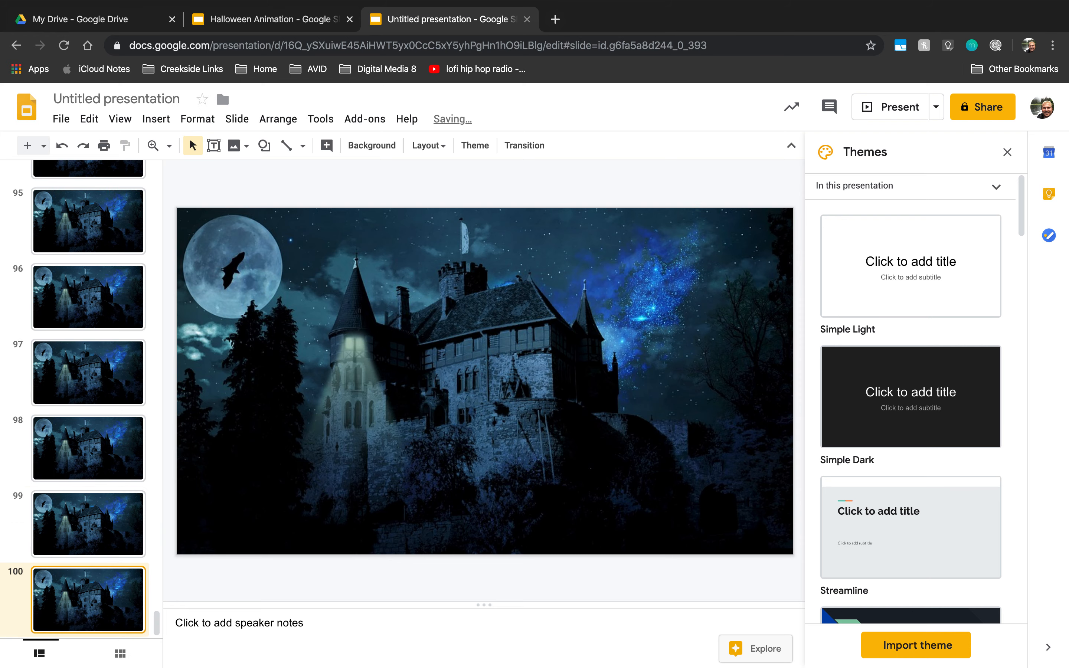
Go back to the beginning of the presentation and step through slides 1 to 4
scroll(90, 371, up, 20)
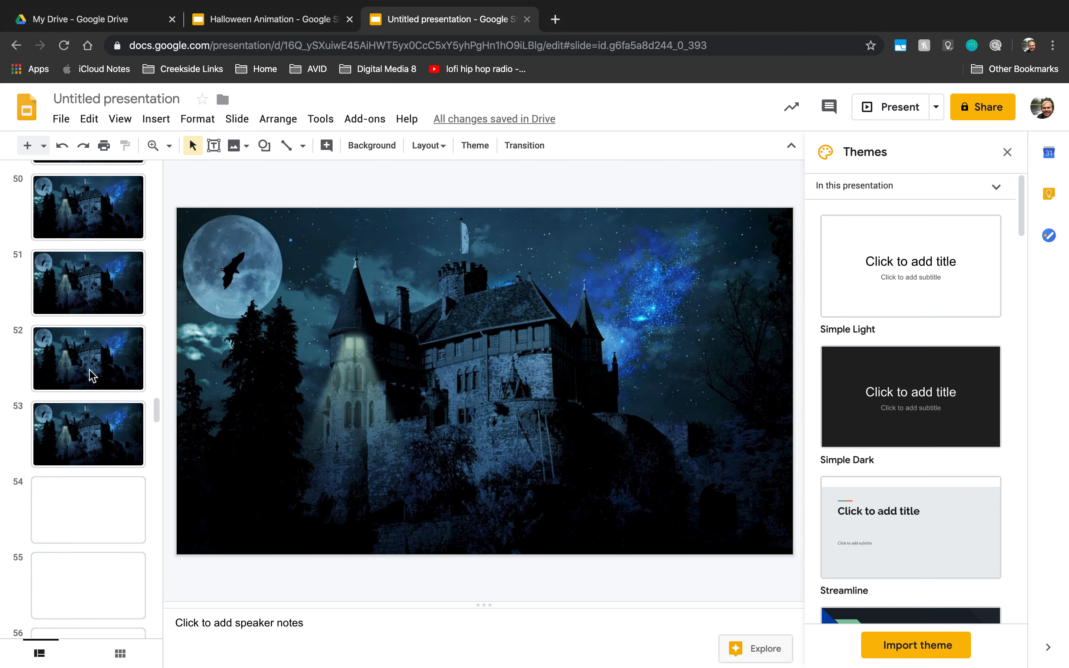
scroll(90, 371, up, 5)
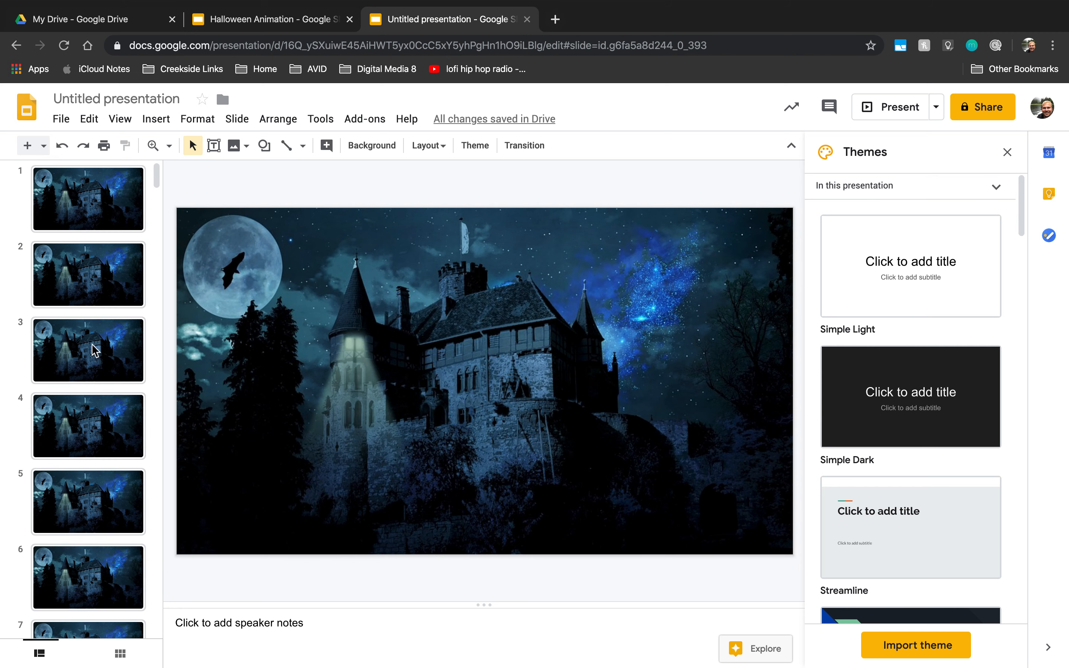
click(91, 201)
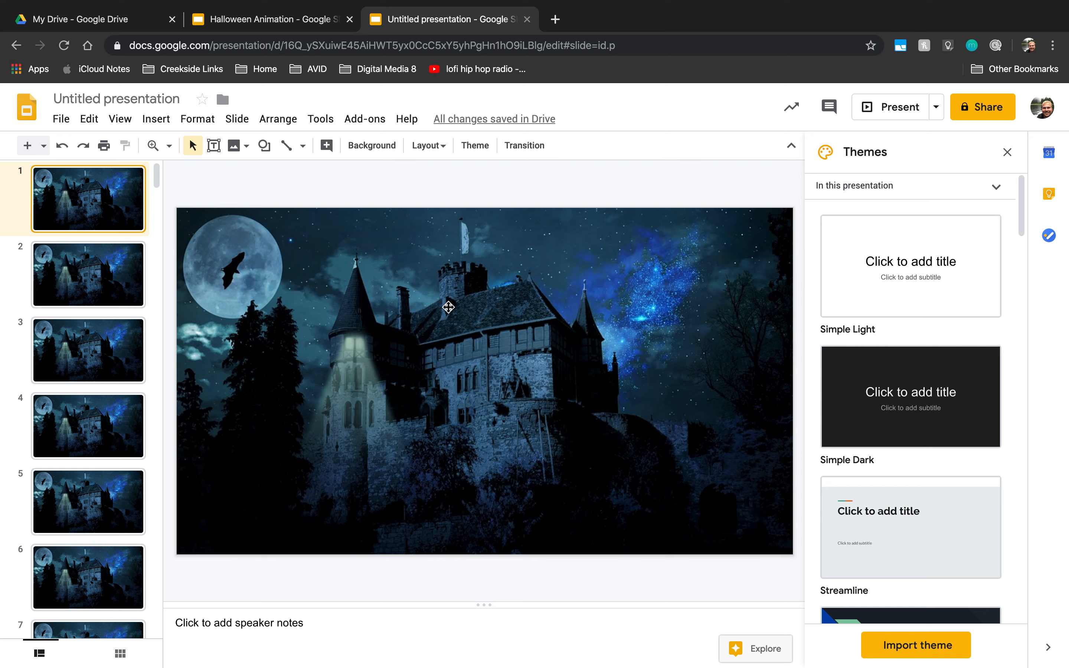
click(93, 287)
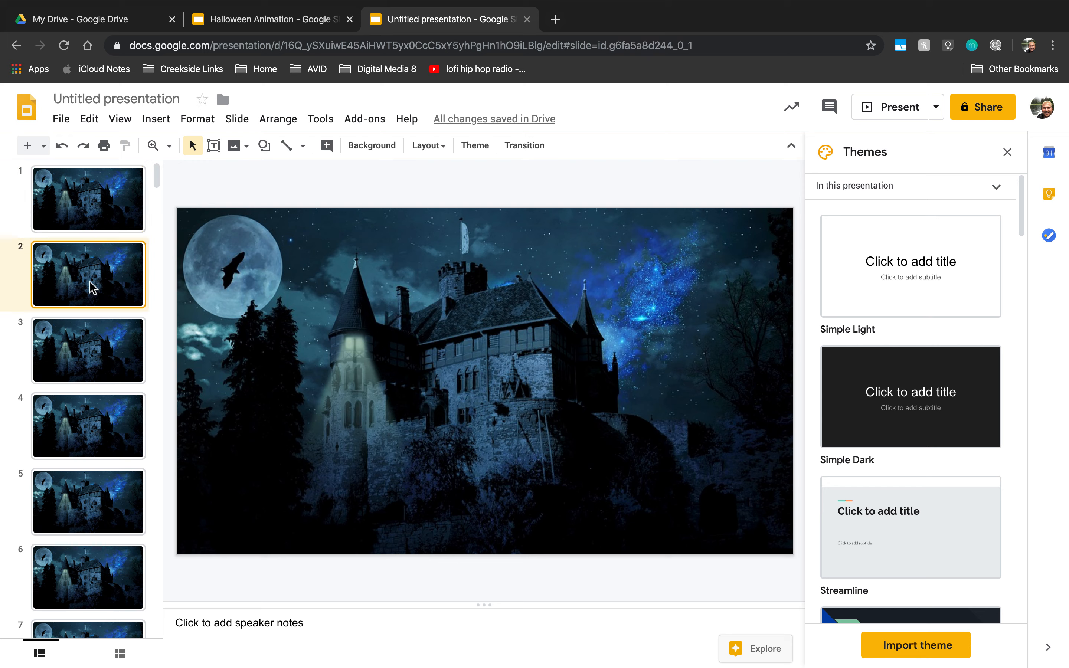
click(88, 374)
click(106, 433)
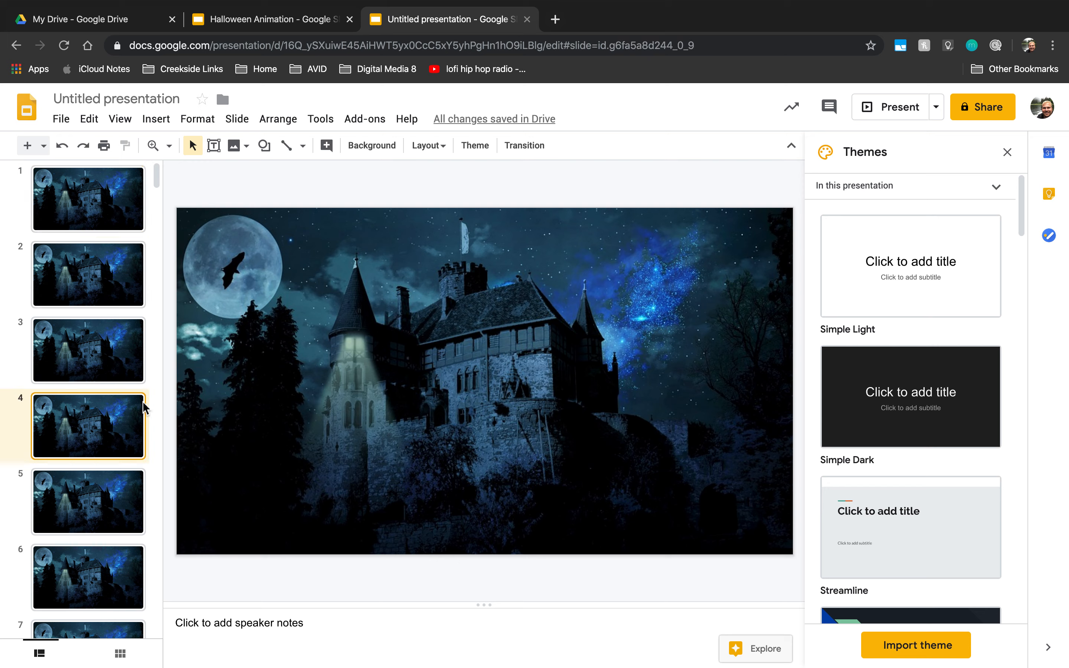
Present the slideshow from slide 4, advance through to slide 13, and exit the presentation view
click(879, 106)
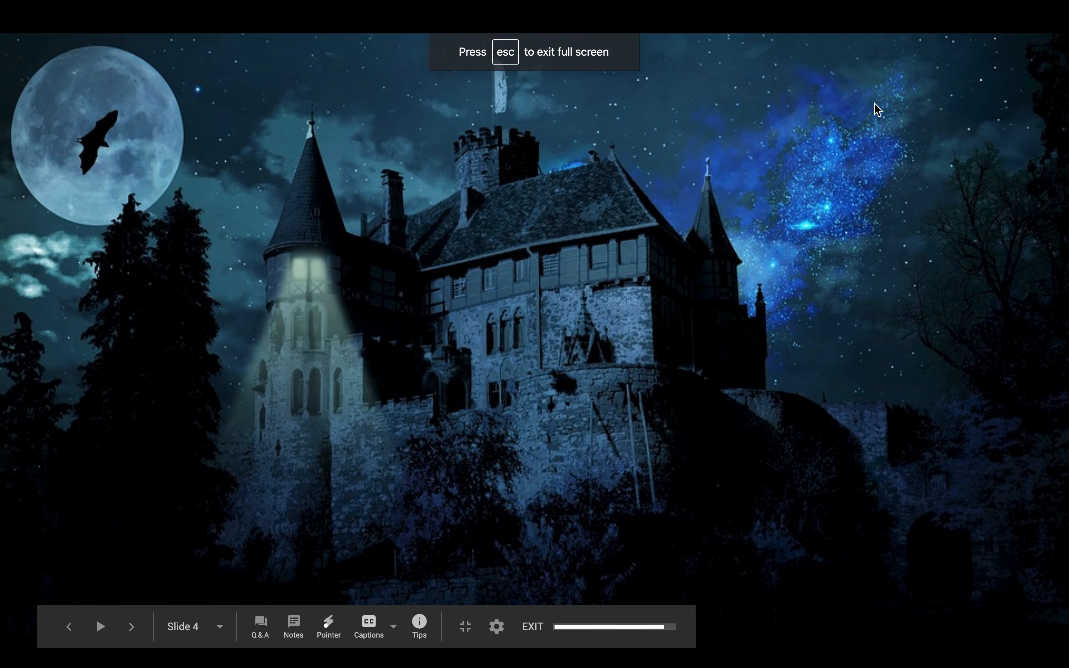
key(Right)
key(Right)
key(Right)
key(Right)
key(Right)
key(Right)
key(Right)
key(Right)
key(Right)
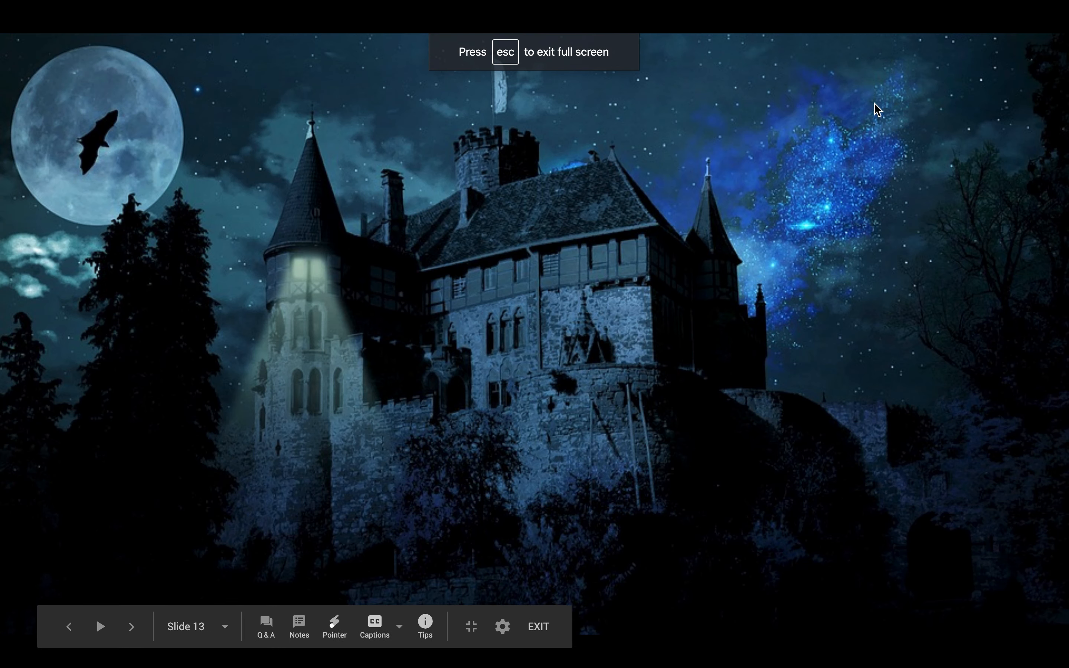
key(Escape)
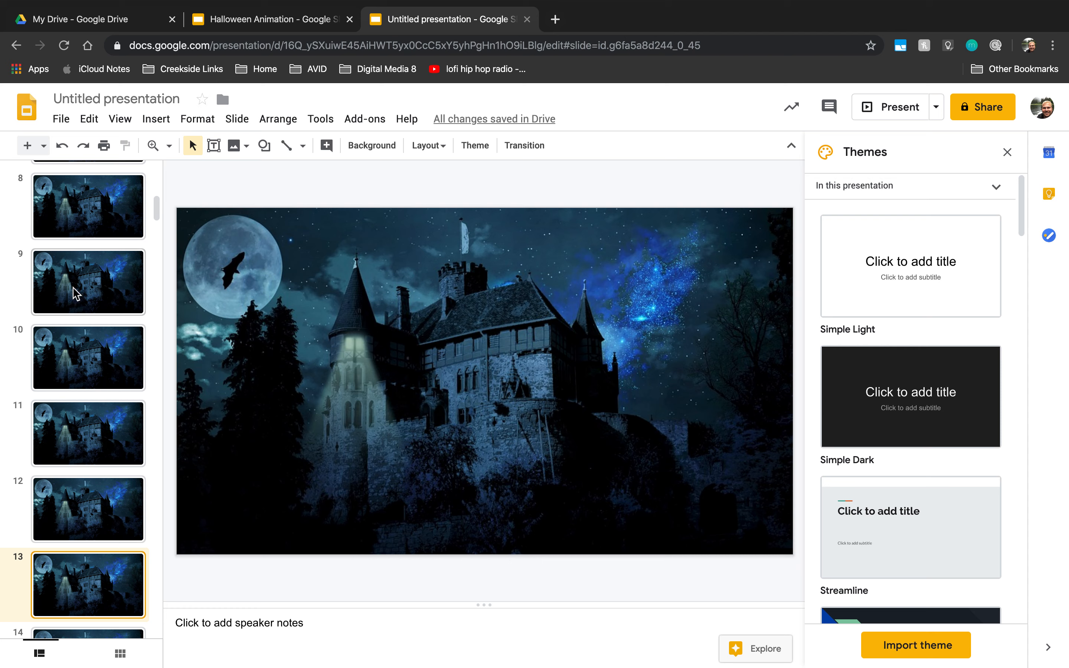
Return to the first slides, look through slides 1 to 5, and select slide 4
scroll(81, 323, up, 10)
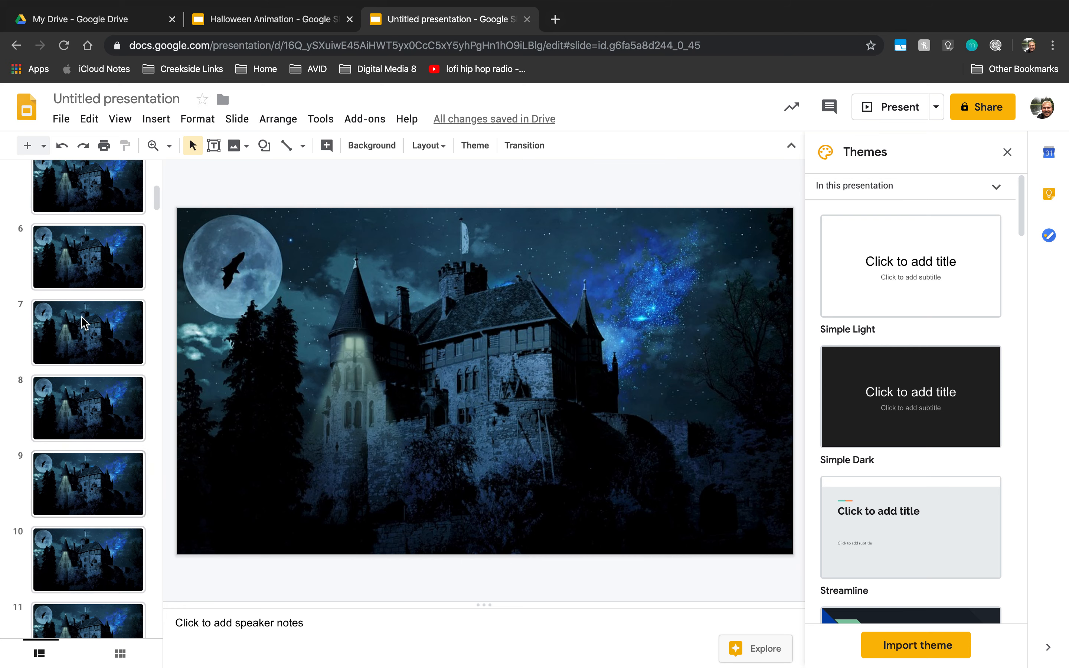
click(97, 207)
click(88, 276)
click(91, 343)
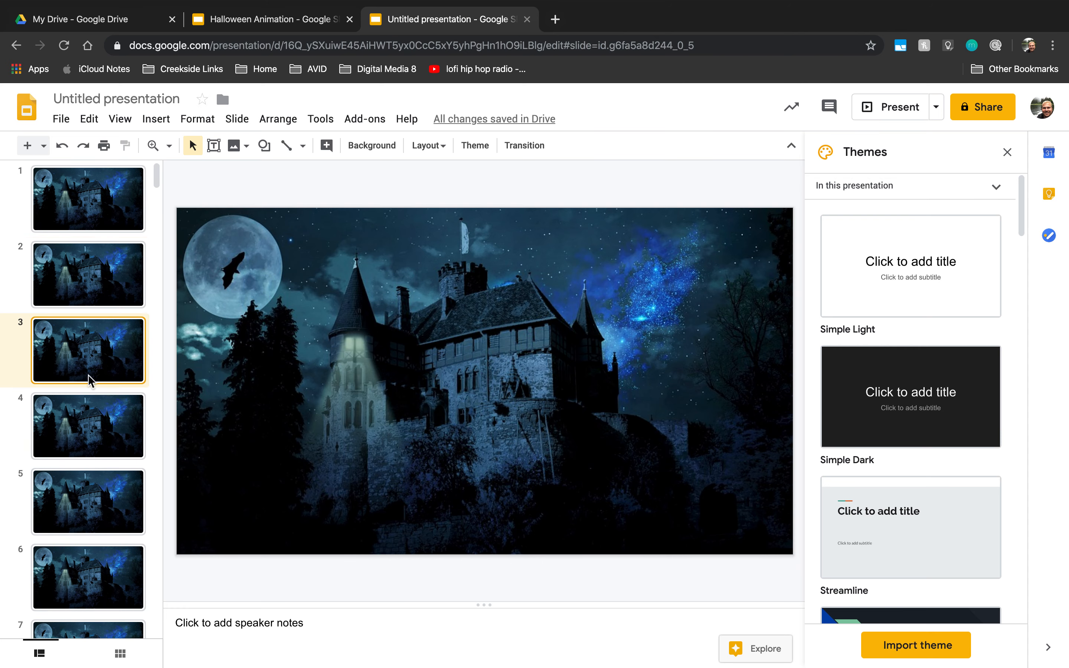
click(87, 406)
click(80, 501)
click(84, 427)
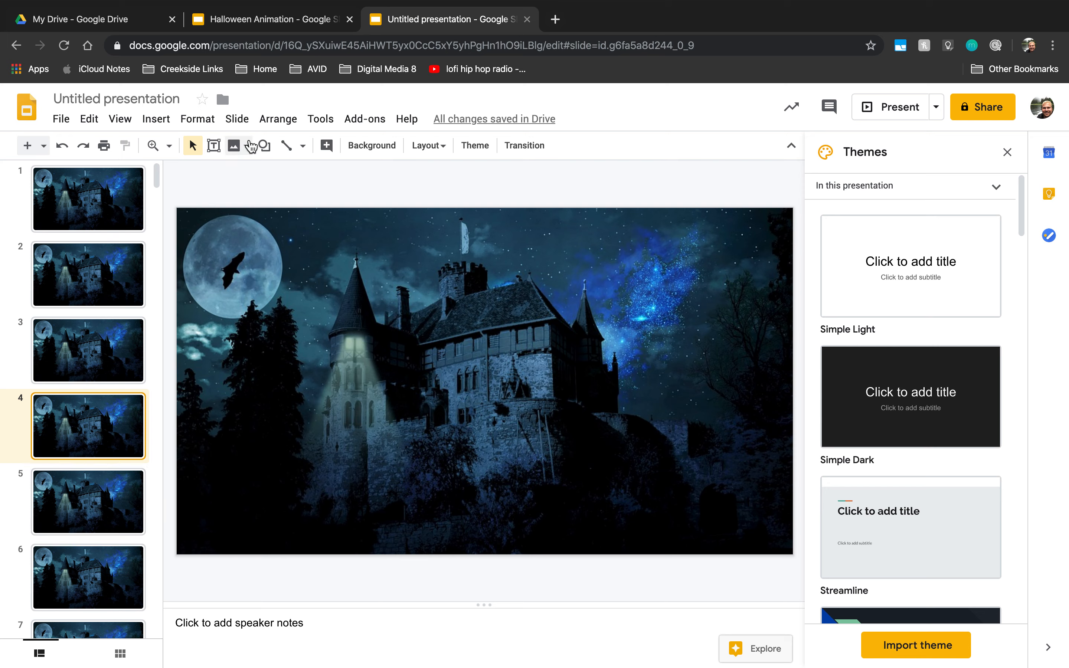
click(156, 119)
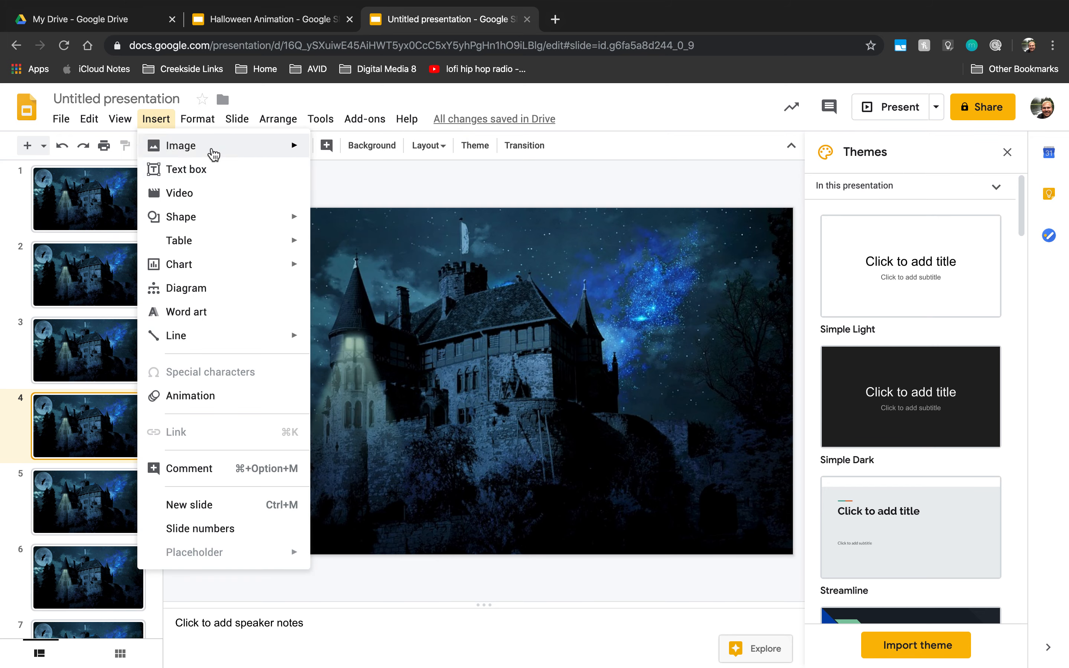
mouse_move(214, 155)
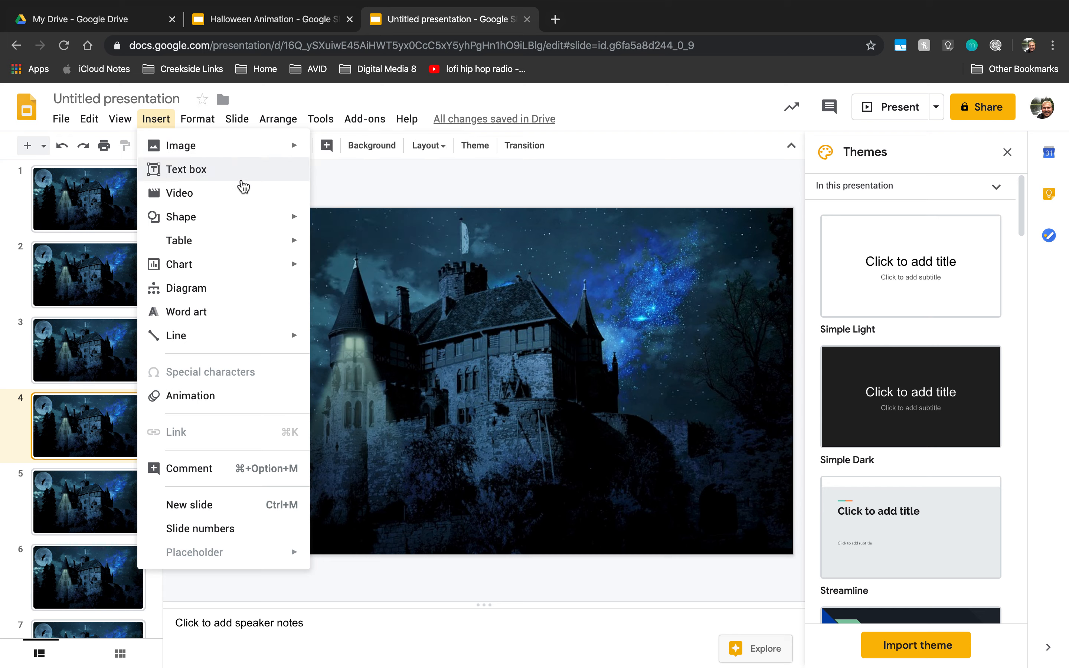
mouse_move(260, 147)
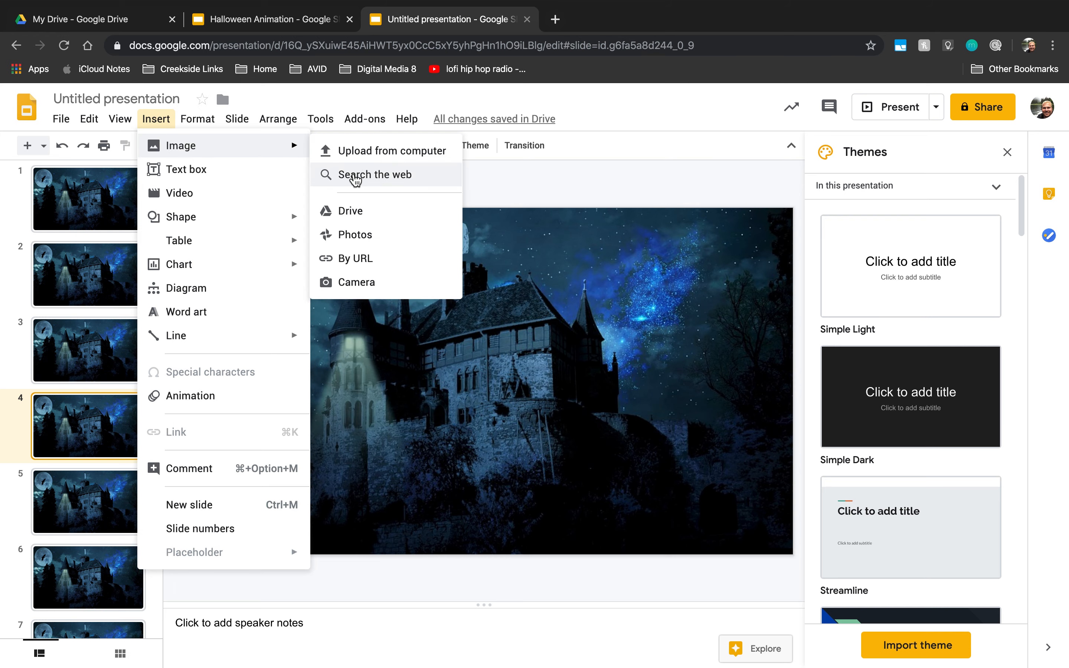
click(353, 174)
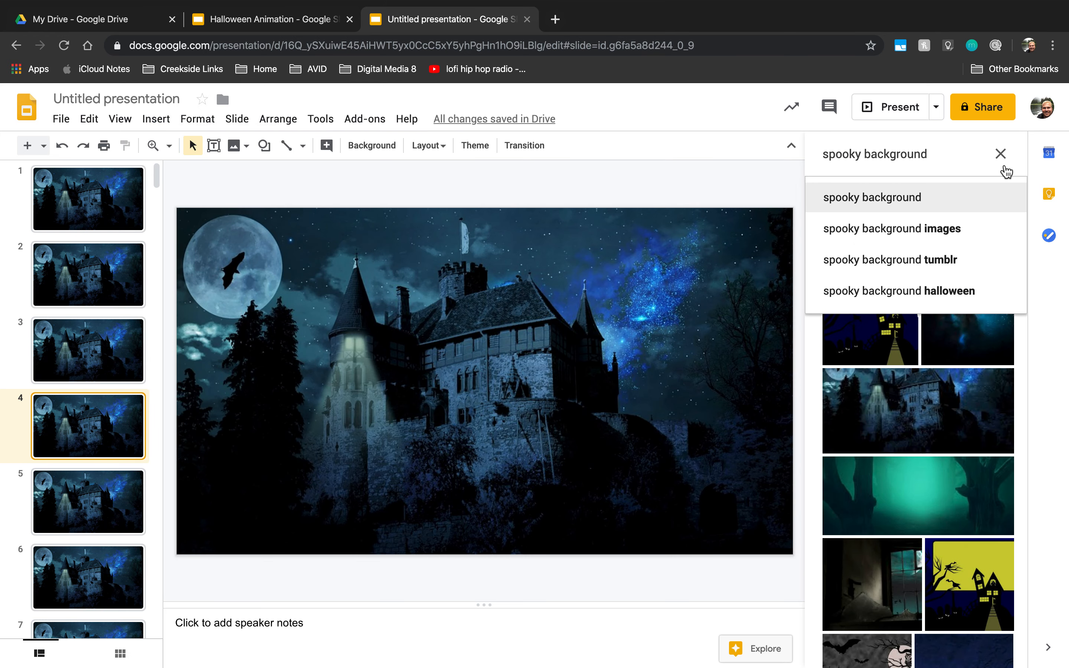
click(1000, 153)
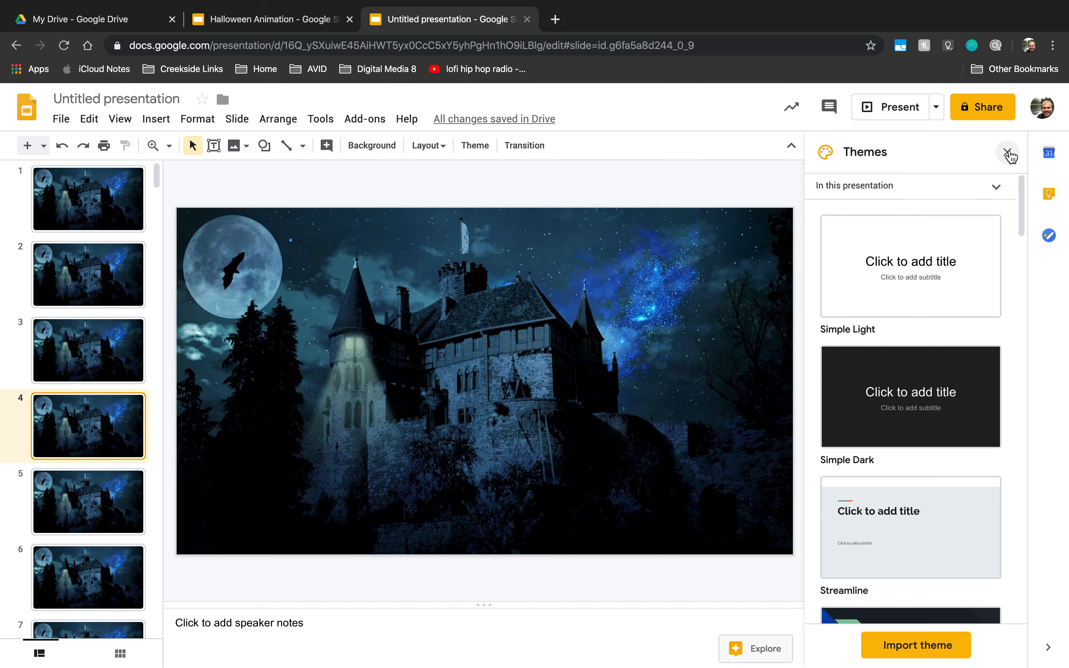
click(1008, 154)
click(170, 120)
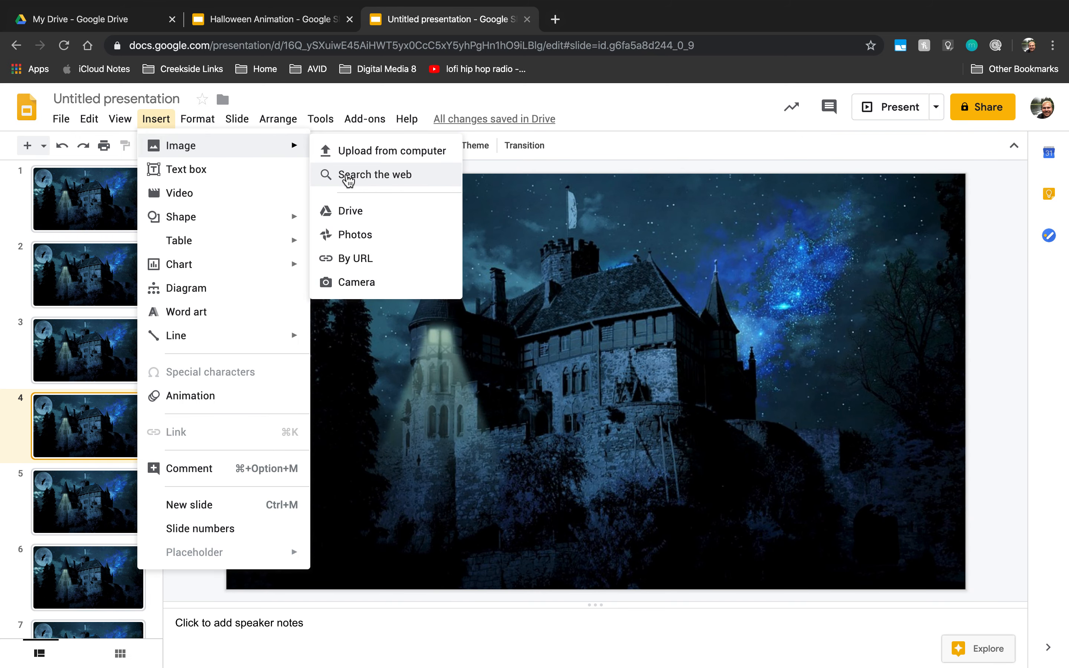
click(348, 177)
click(1000, 154)
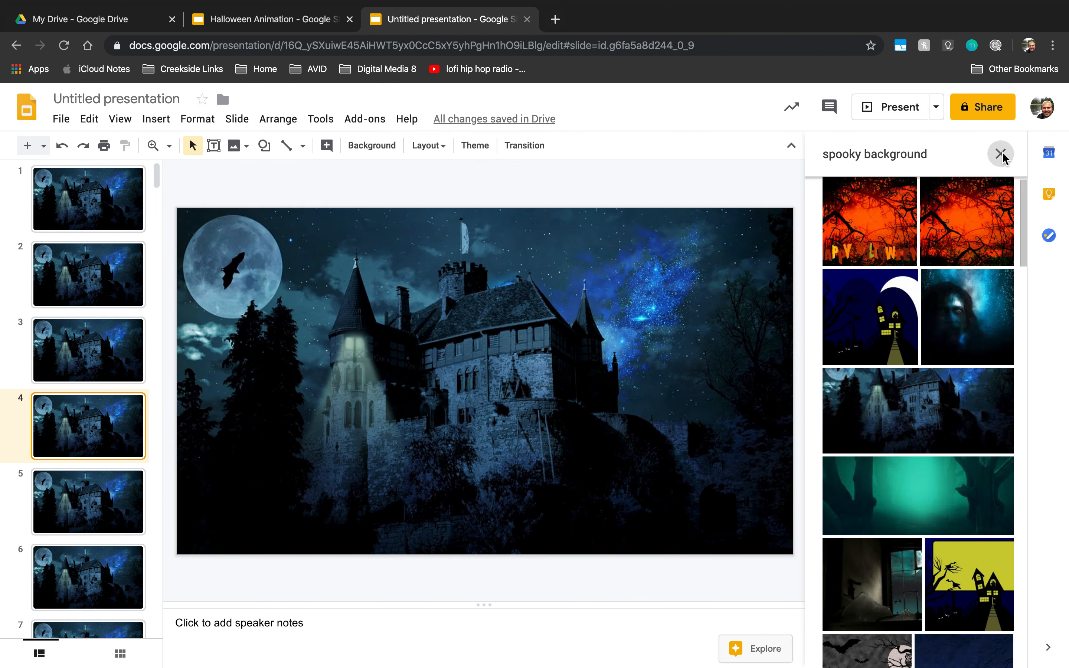
click(1001, 154)
Search the web for an image to insert, using the query "ghost transparent background"
click(156, 118)
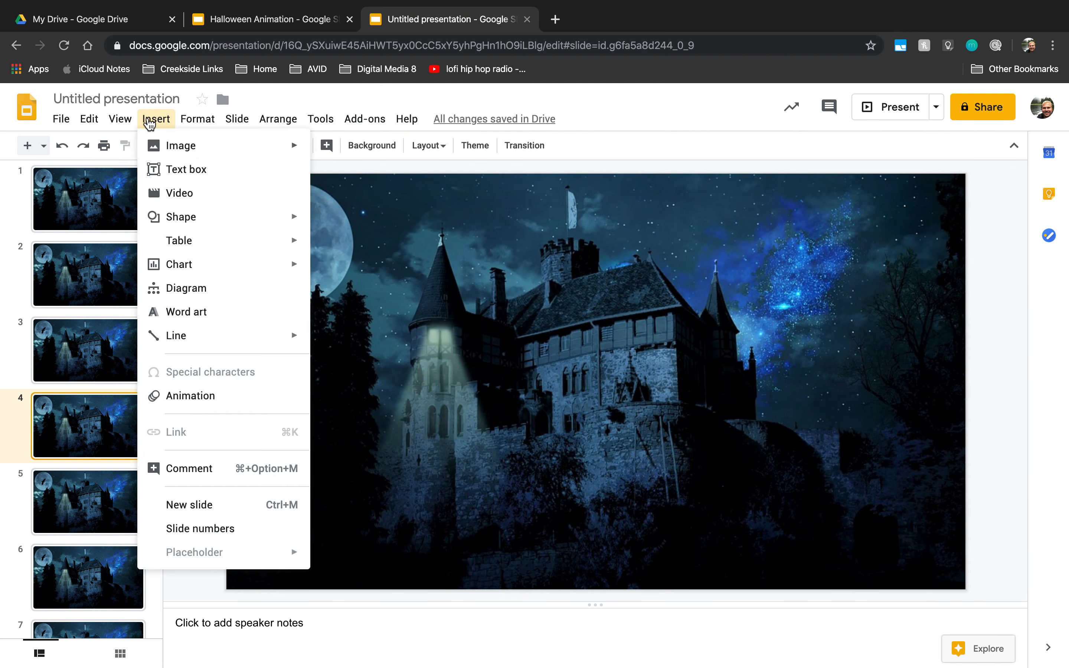
mouse_move(181, 155)
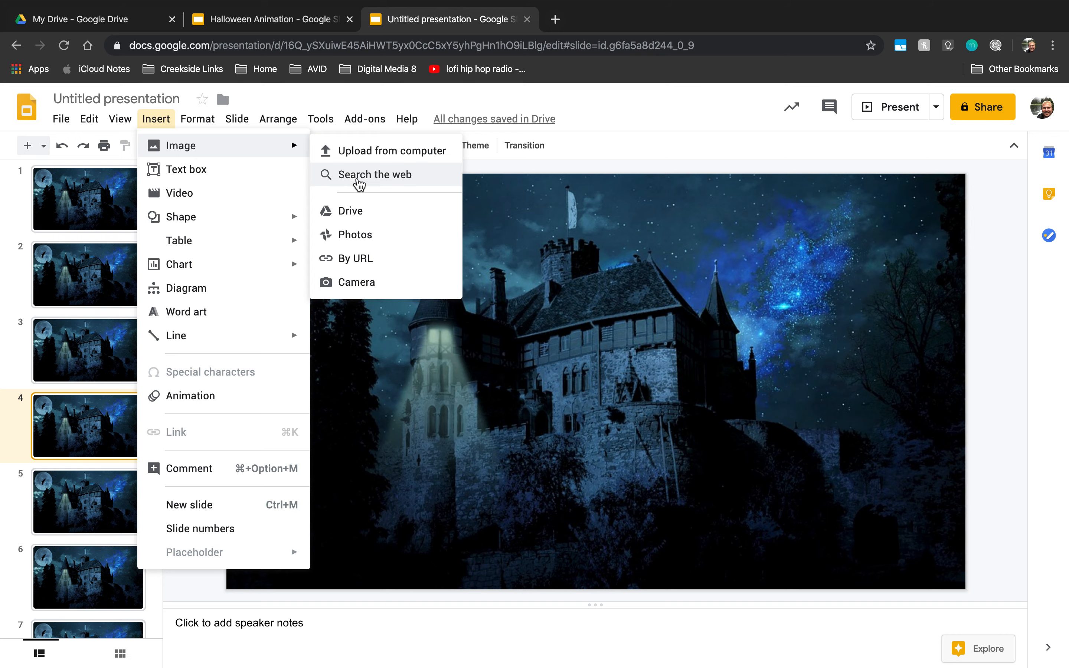
click(358, 180)
triple_click(895, 151)
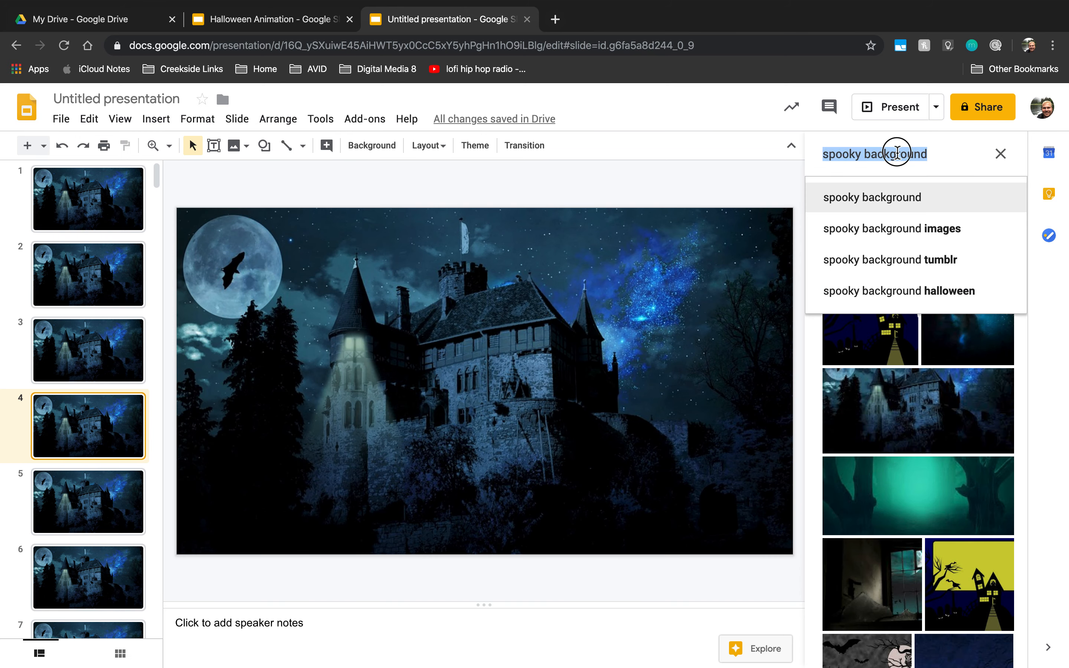
text(ch)
key(BackSpace)
key(BackSpace)
text(gh)
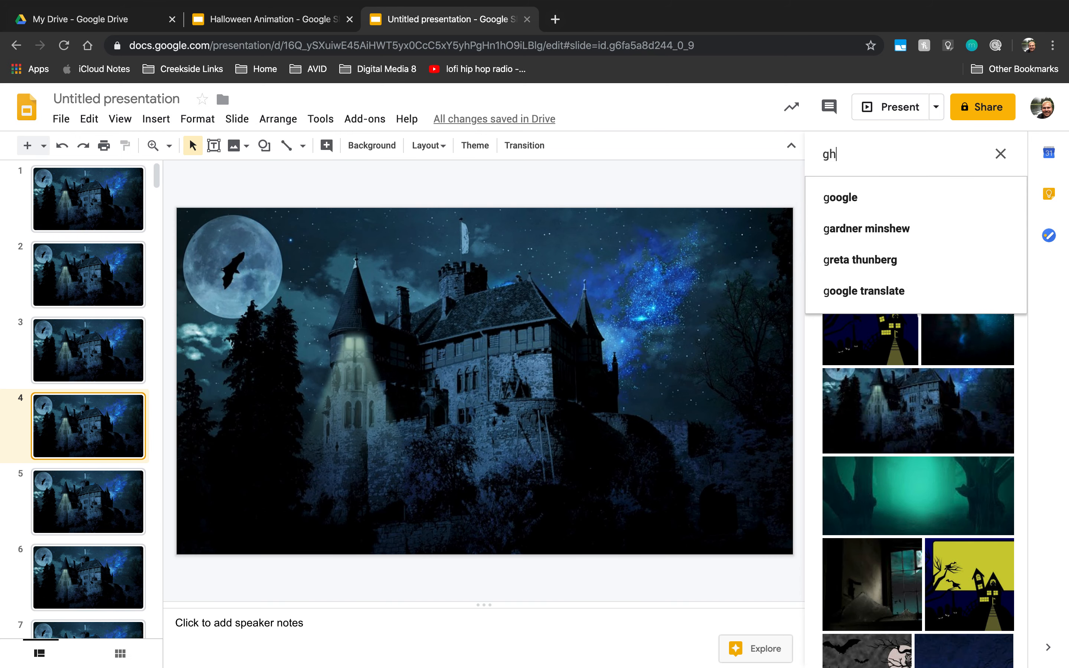
text(ost transp)
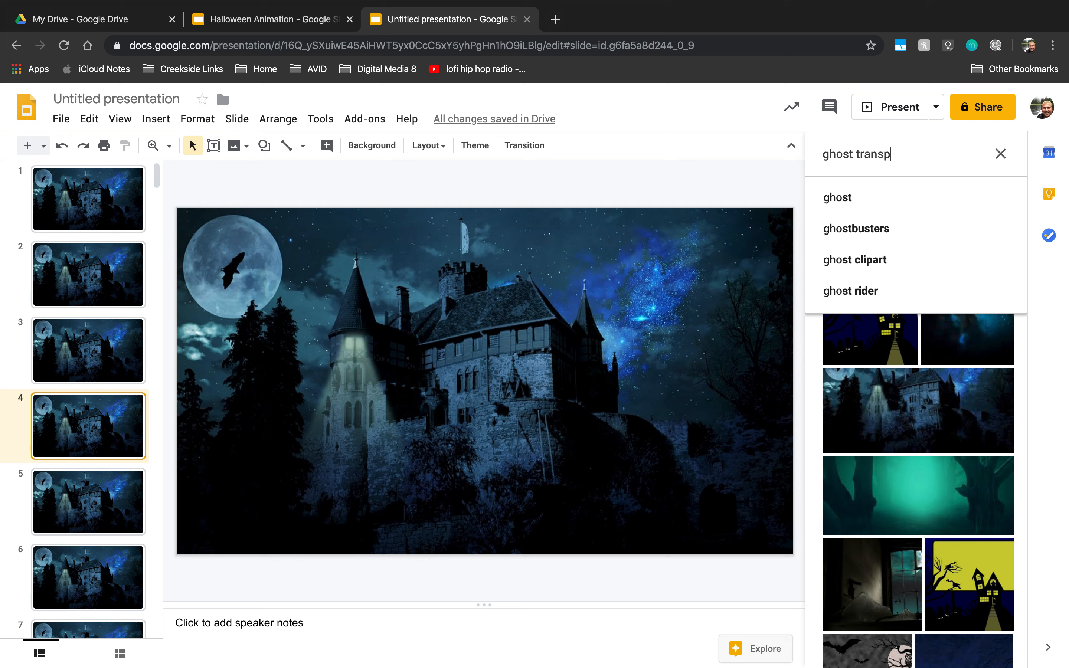
text(arent)
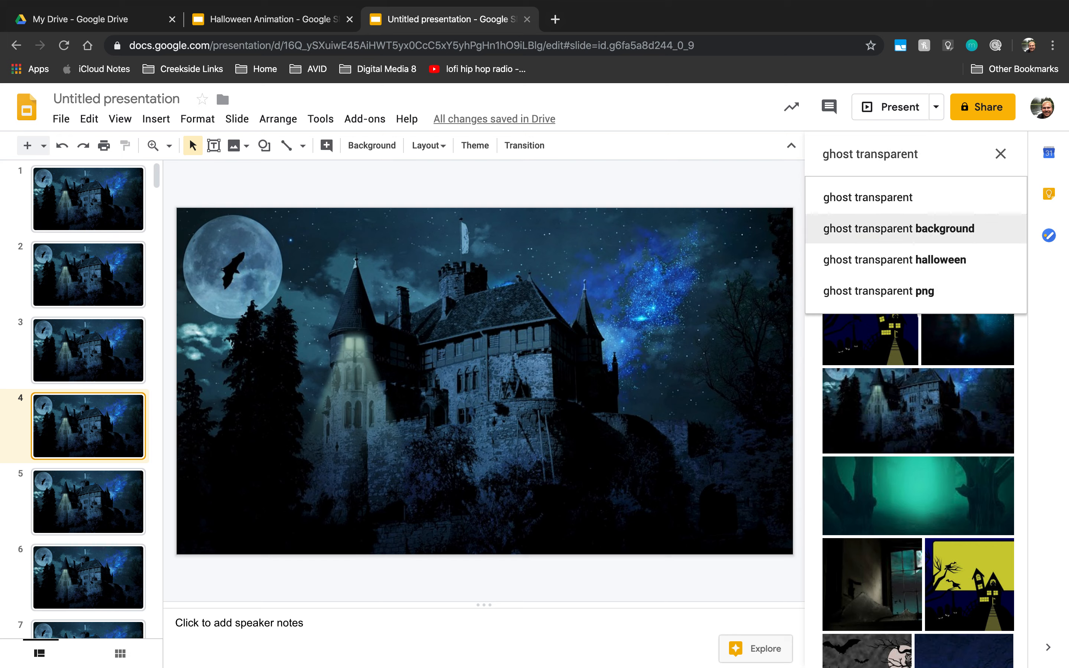
click(868, 229)
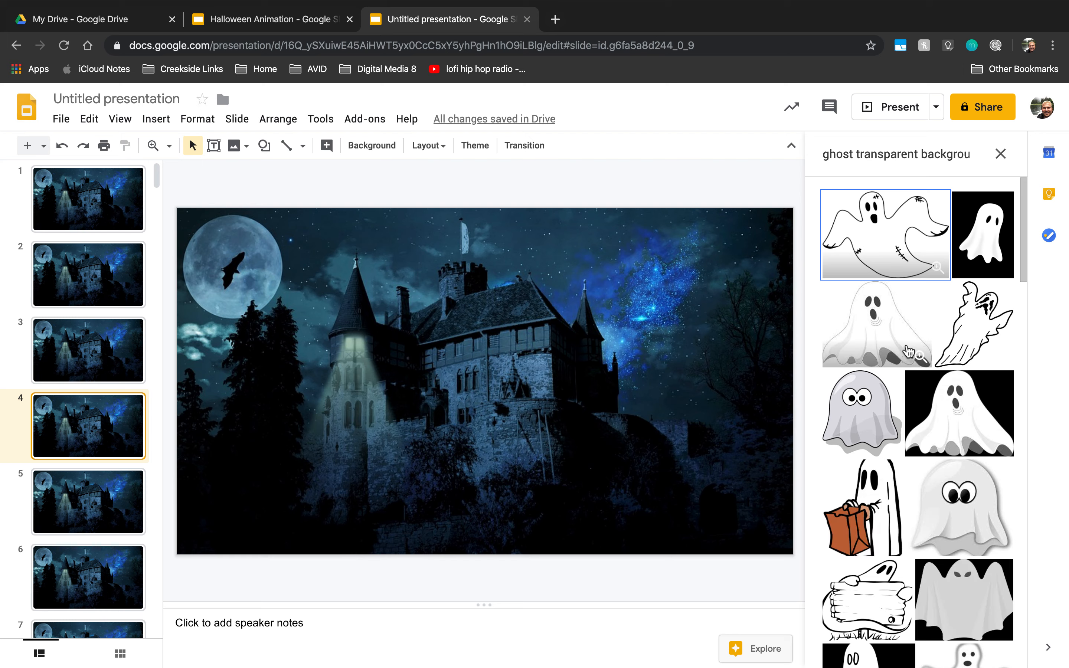
Insert the blurry white ghost with outstretched arms from the image results onto slide 4
scroll(910, 367, down, 2)
scroll(909, 352, down, 1)
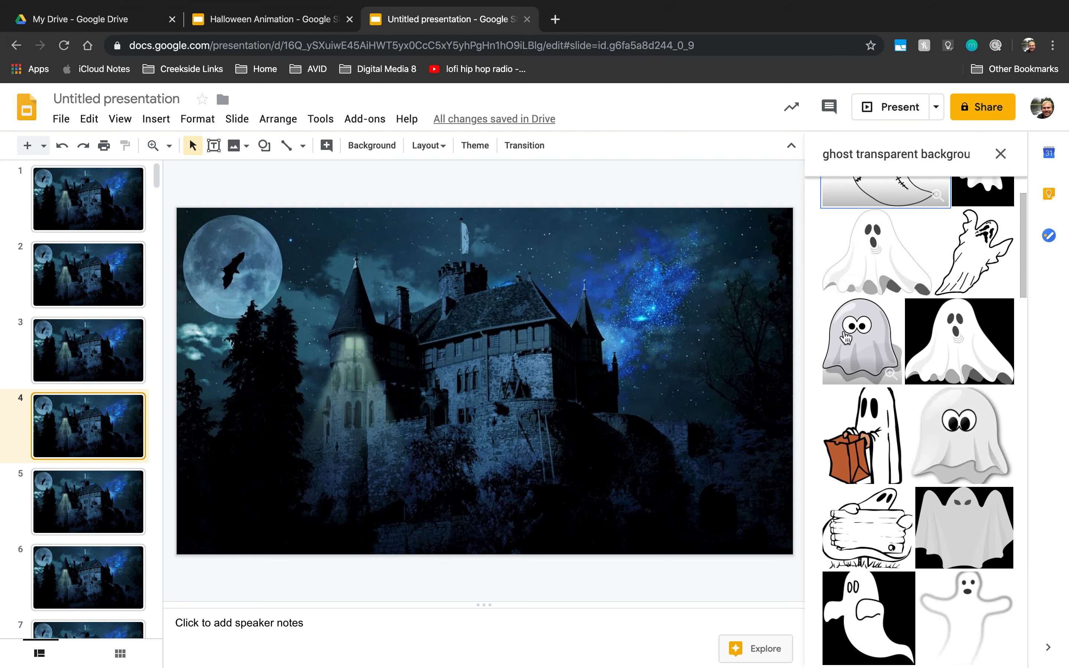
scroll(950, 420, down, 5)
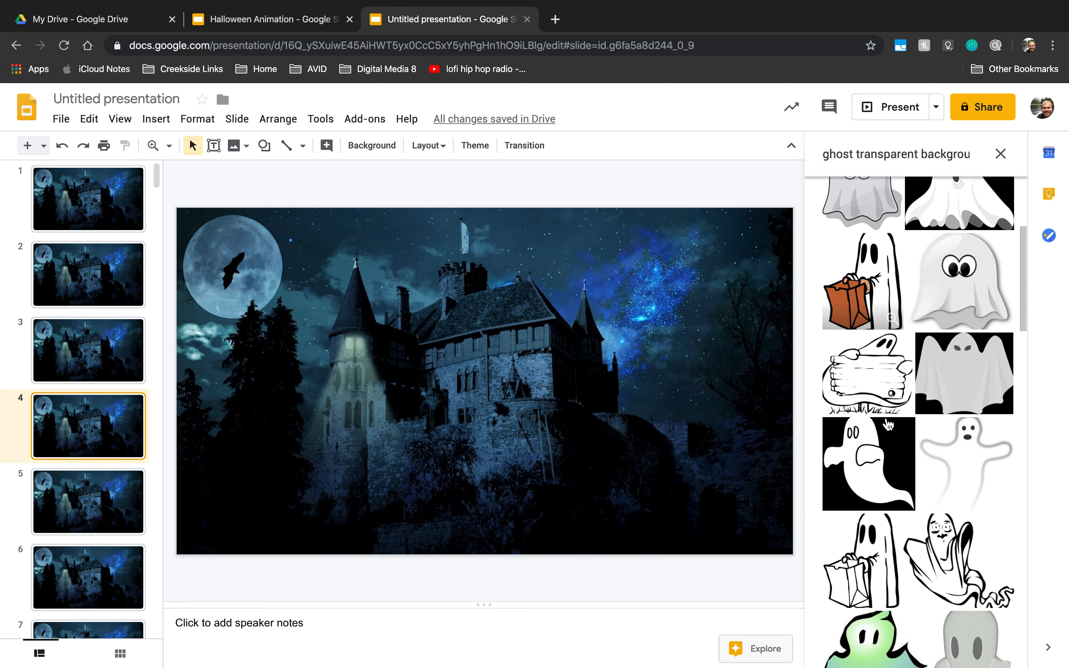
click(970, 453)
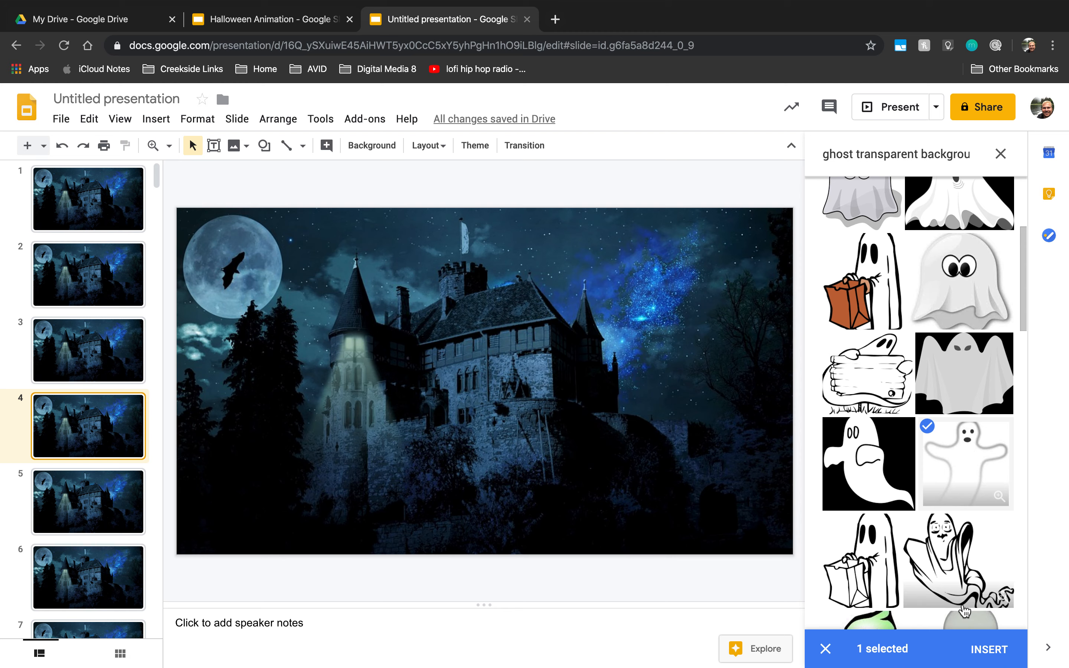
click(984, 649)
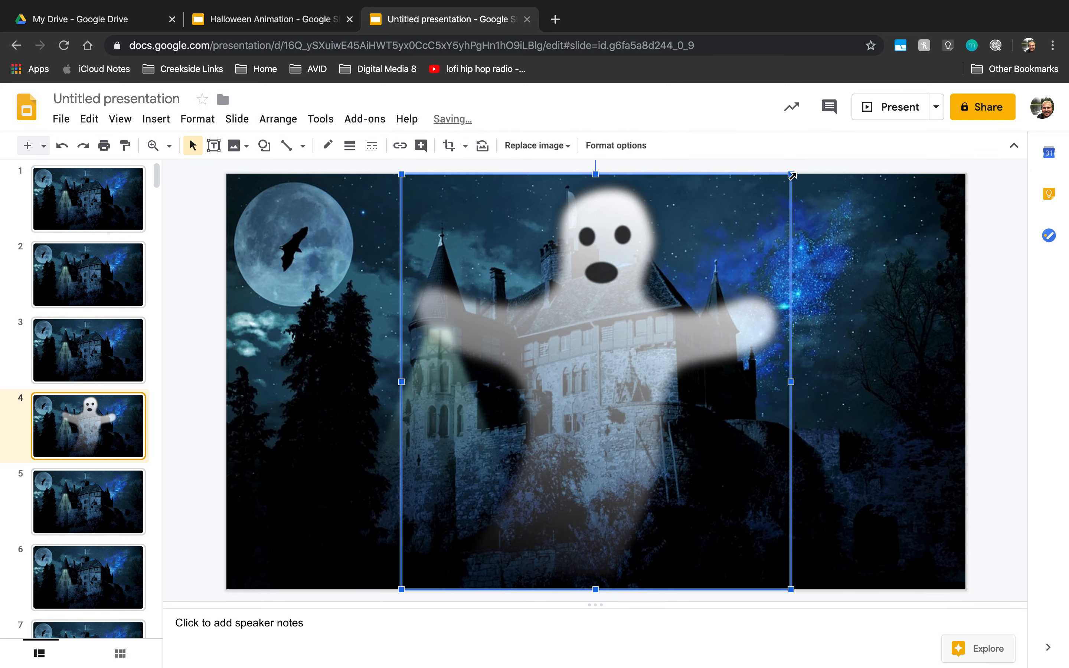
Shrink the ghost on slide 4 to about half its size and move it to the slide's lower-left corner
drag(791, 175, 605, 374)
drag(521, 479, 332, 536)
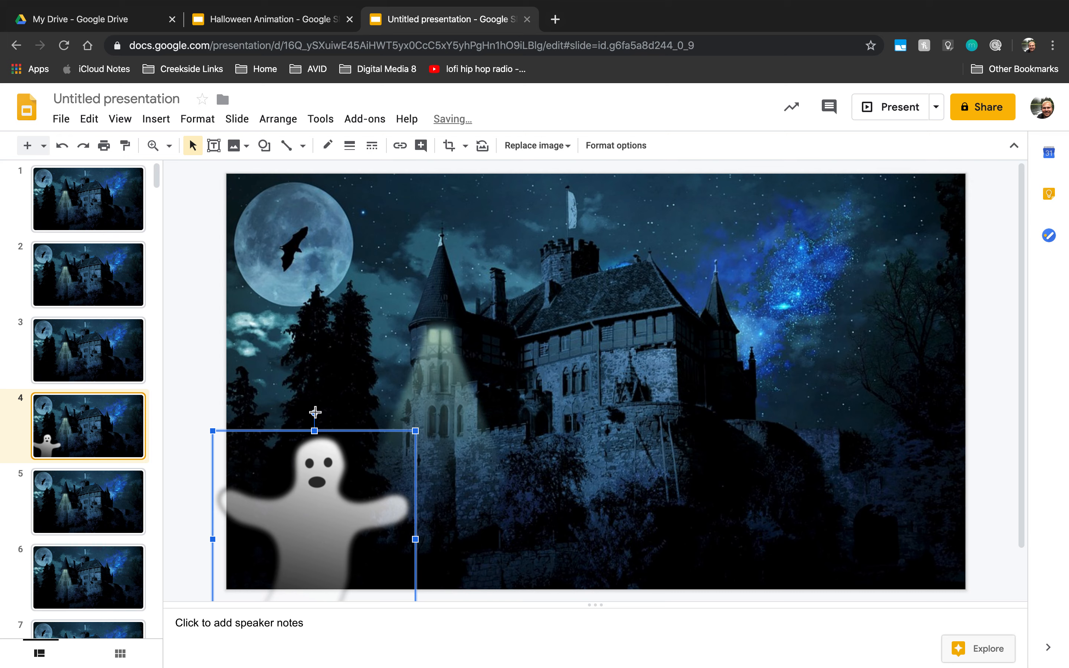
Tilt the ghost on slide 4 slightly clockwise and shrink it, placing it so mainly its head overlaps the slide's lower-left corner
drag(315, 412, 342, 416)
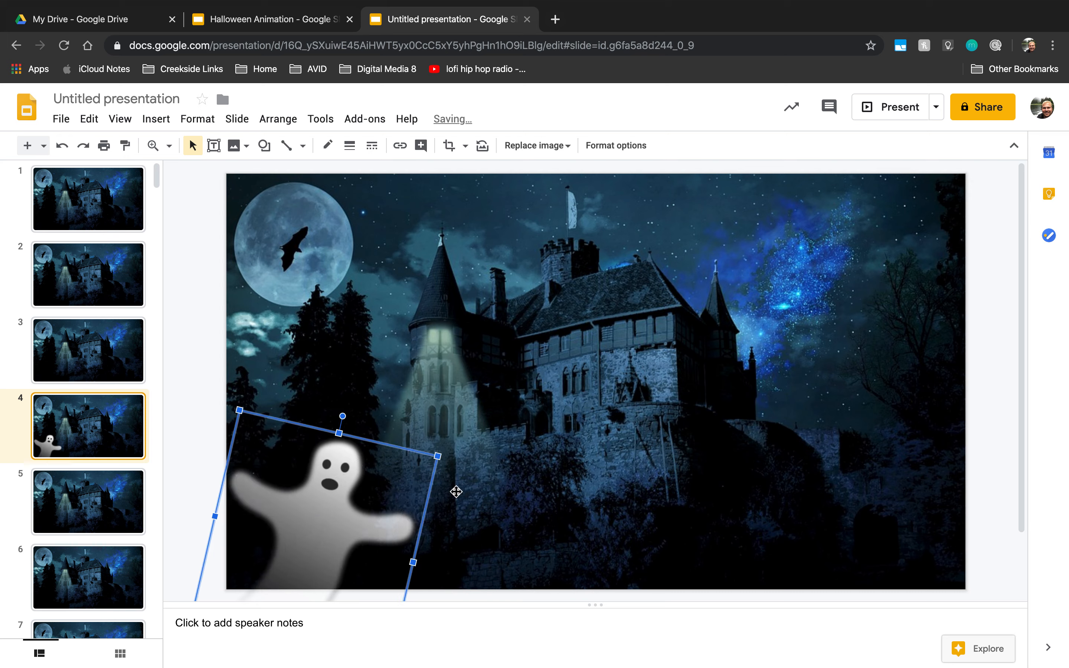
drag(442, 456, 390, 487)
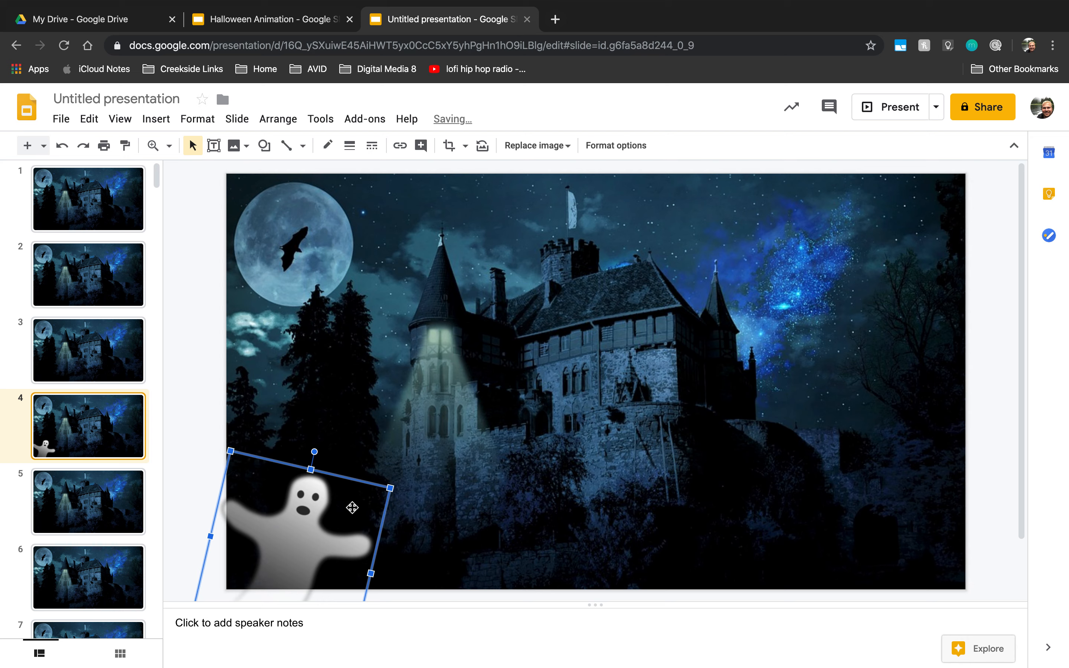
drag(308, 534, 286, 543)
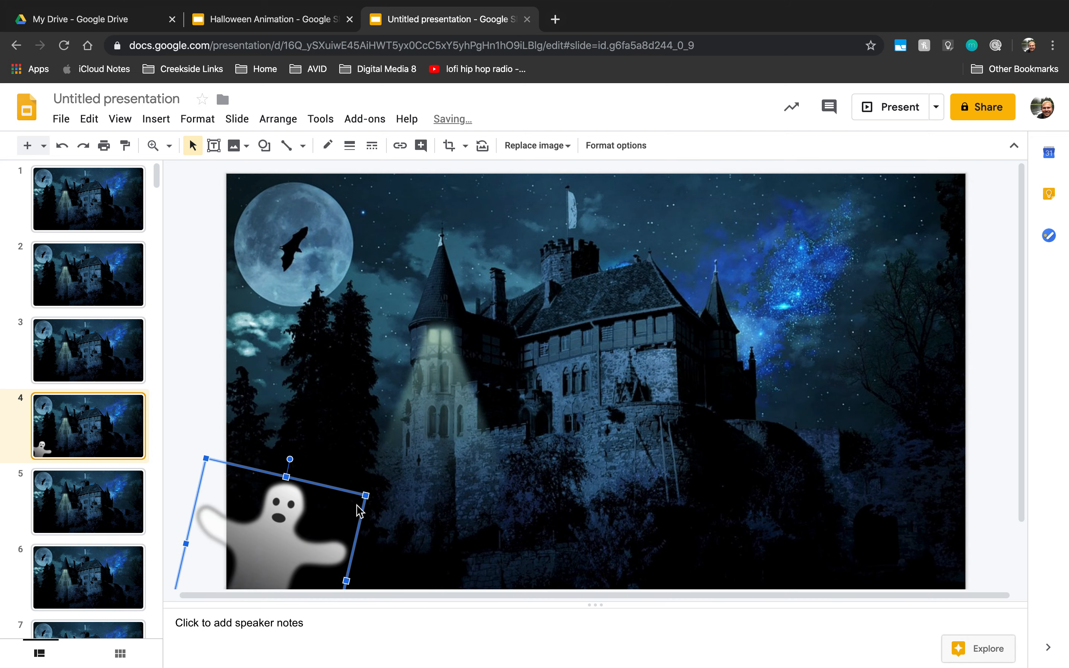
drag(365, 495, 329, 522)
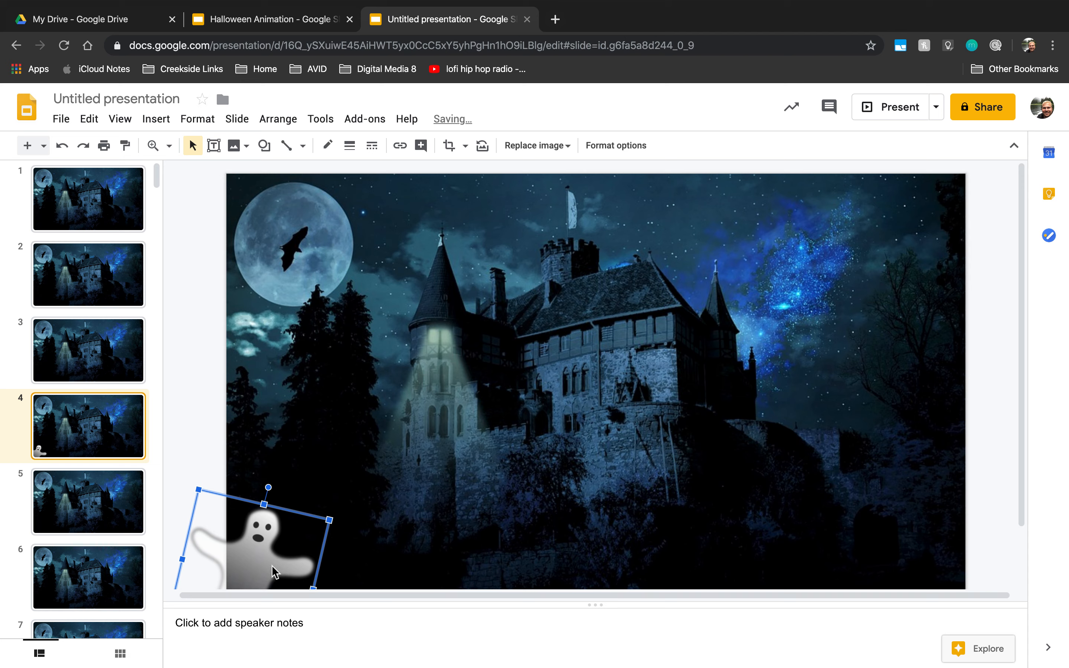
scroll(351, 496, down, 3)
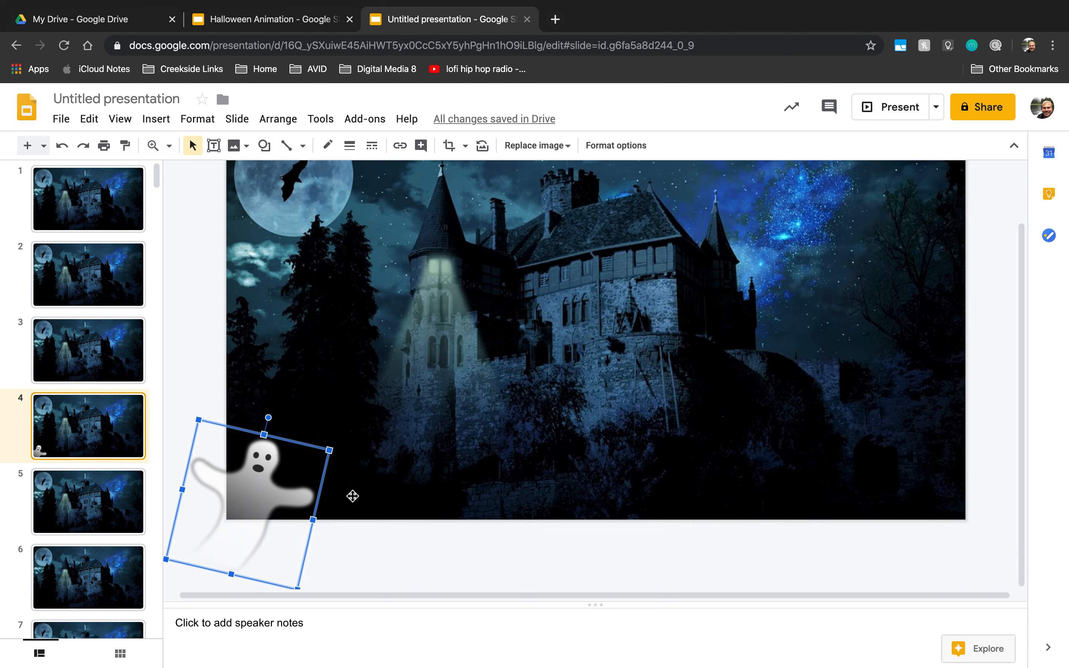
drag(267, 489, 245, 521)
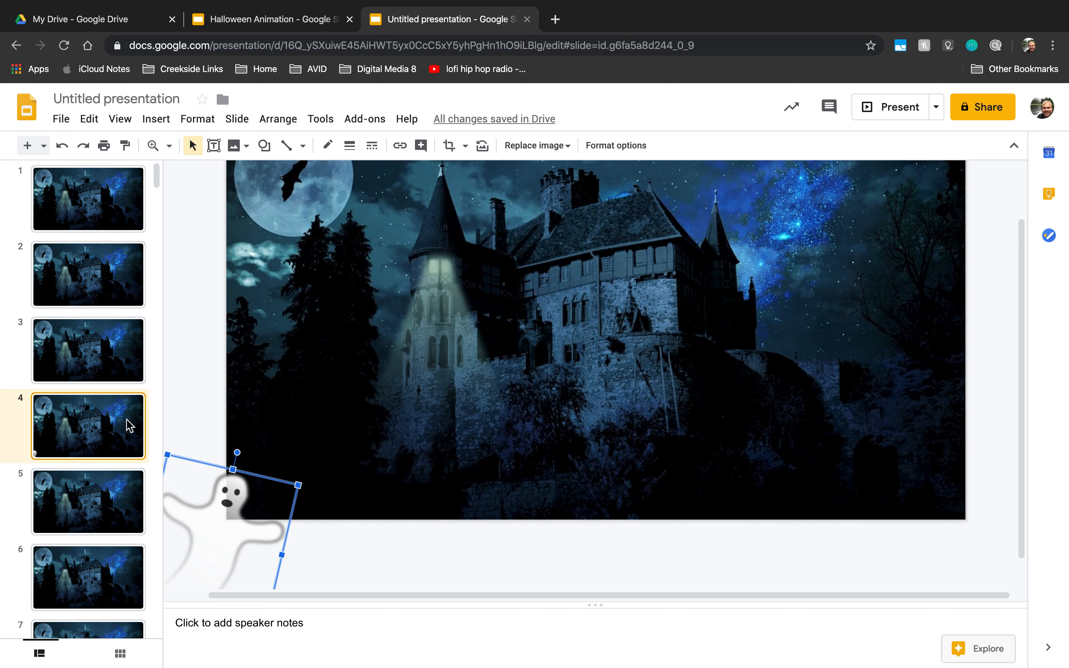
Copy the ghost from slide 4 and paste it at the same position on slide 5
click(84, 493)
click(89, 429)
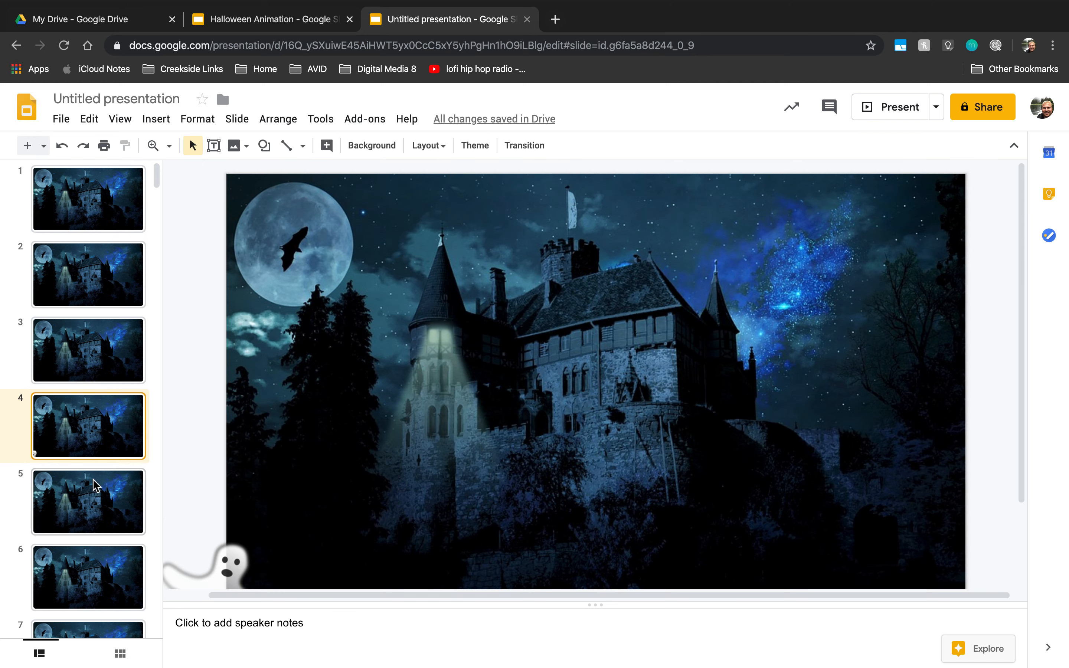
click(93, 505)
click(95, 440)
click(228, 555)
scroll(343, 535, down, 3)
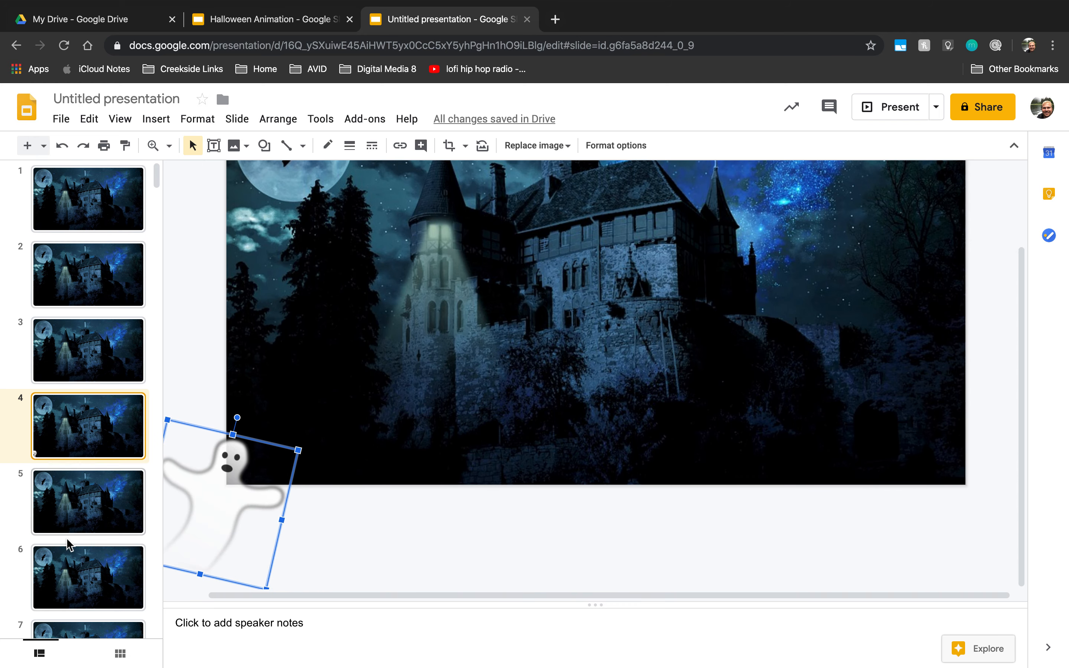
click(93, 499)
key(ctrl+v)
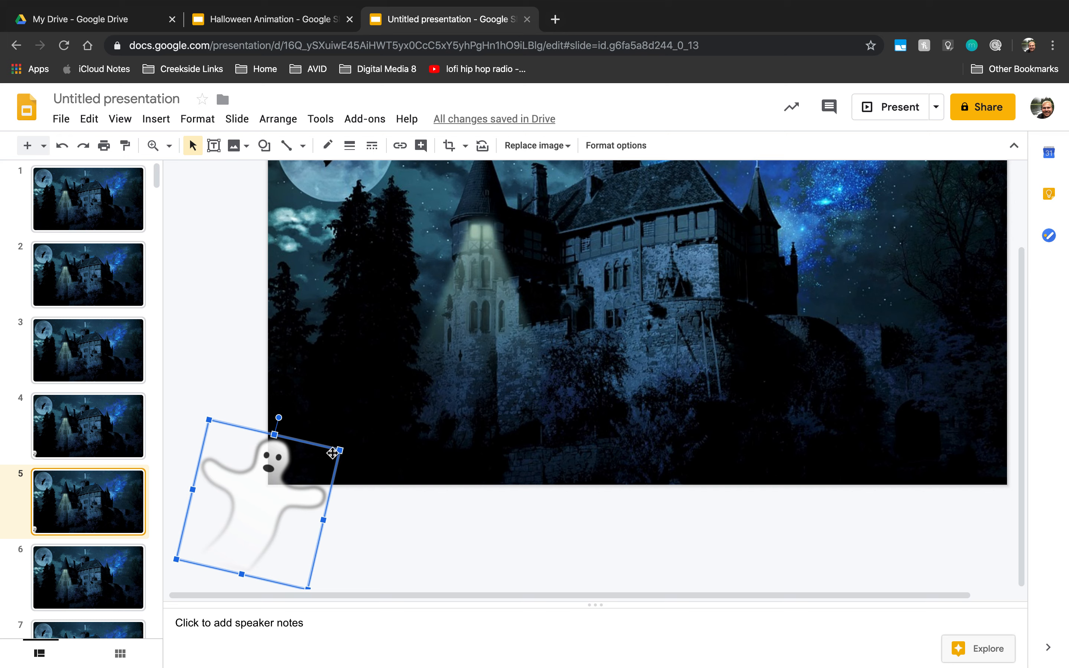
Flip back and forth between slides 4 and 5 to compare the ghost's position
click(112, 429)
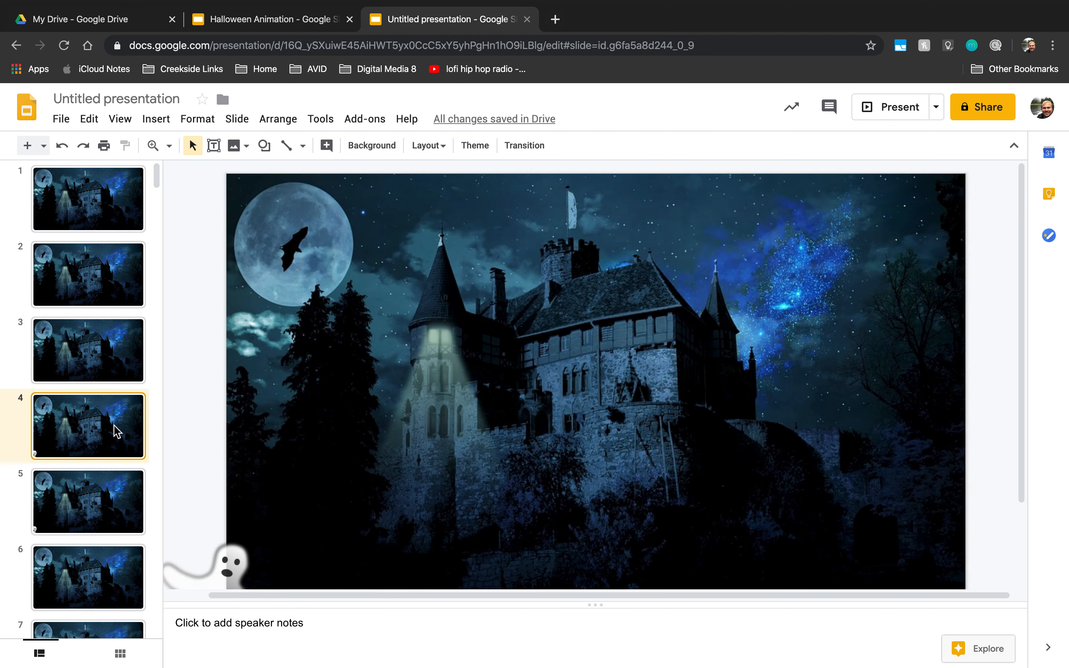
click(108, 514)
key(Up)
key(Down)
key(Down)
key(Up)
key(Up)
key(Down)
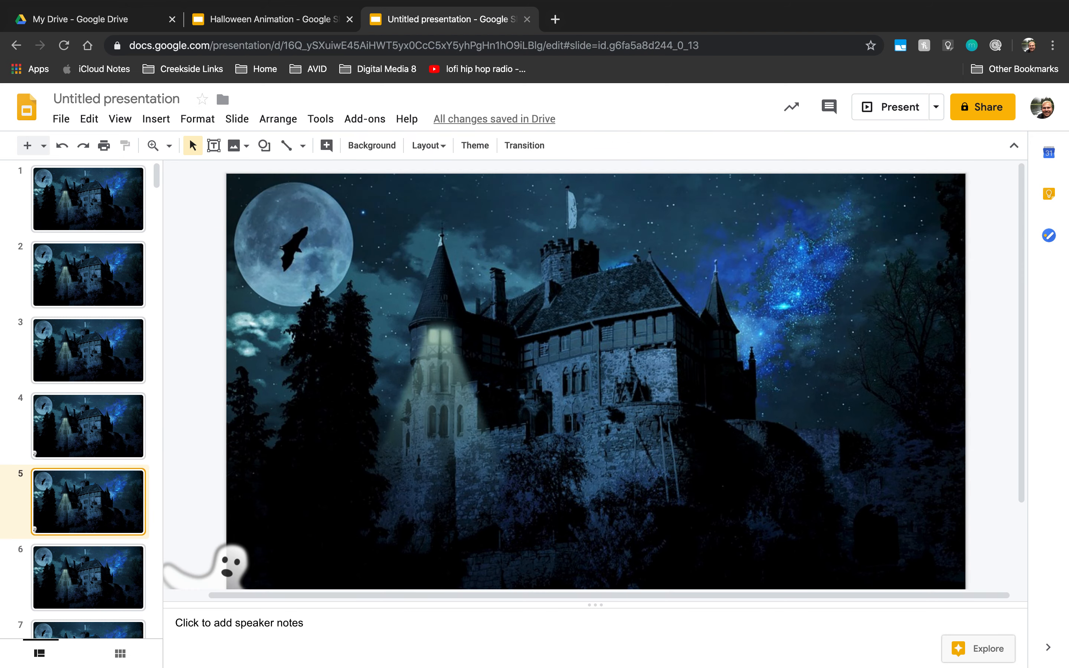
key(Up)
key(Down)
Nudge the ghost on slide 5 two steps to the right and one step up
click(234, 558)
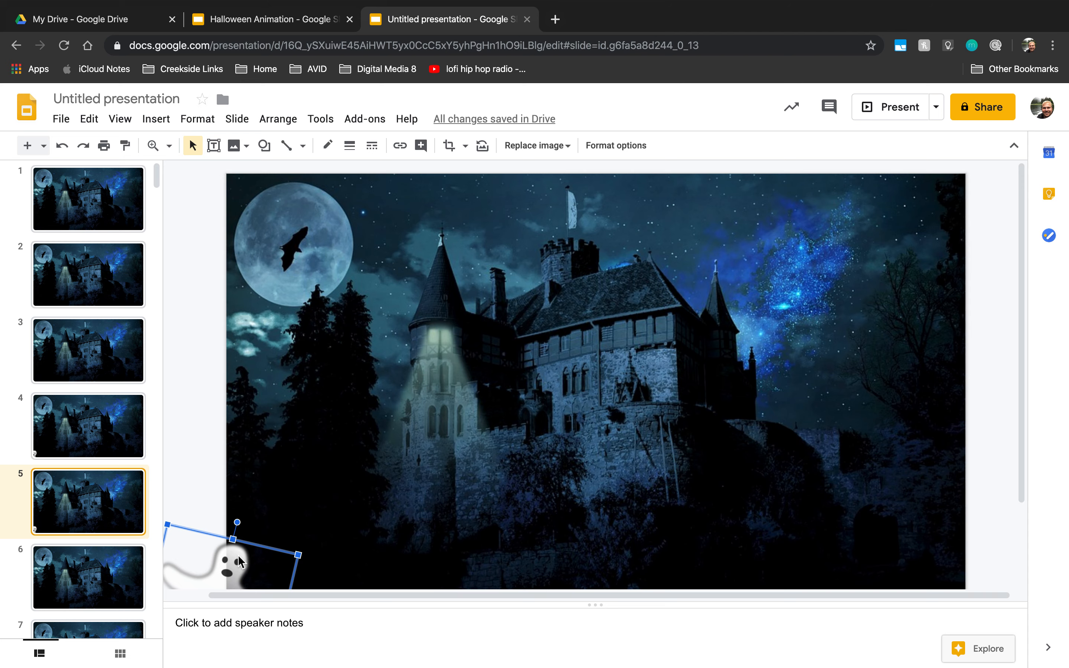
key(Right)
key(Right)
key(Up)
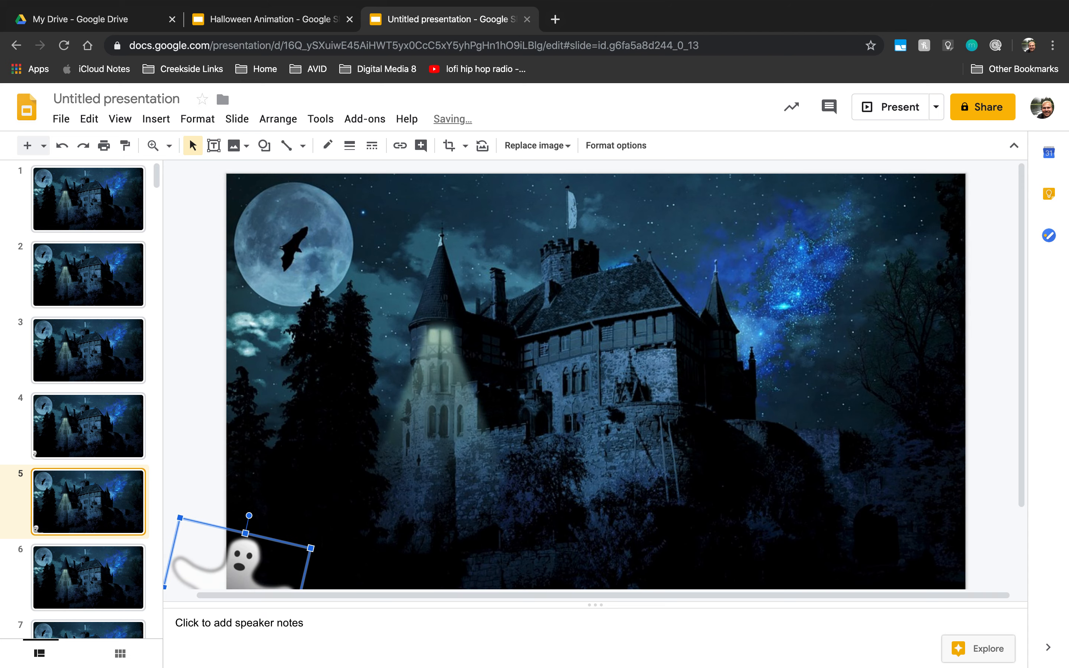
Copy the ghost from slide 5 and paste it at the same position on slide 6
scroll(274, 496, down, 3)
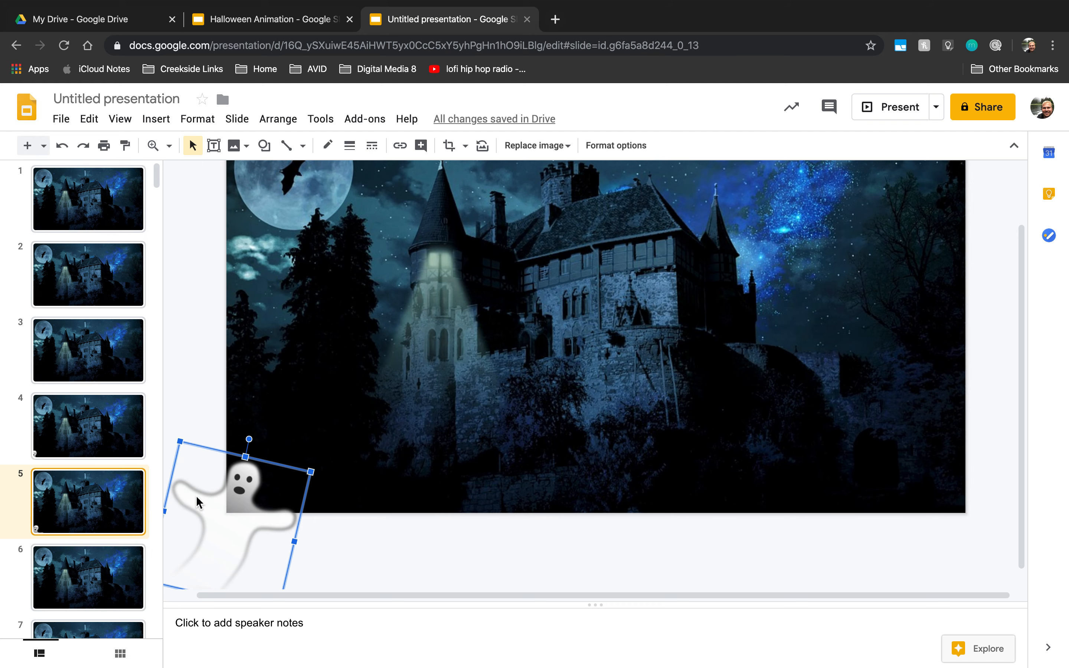
click(86, 565)
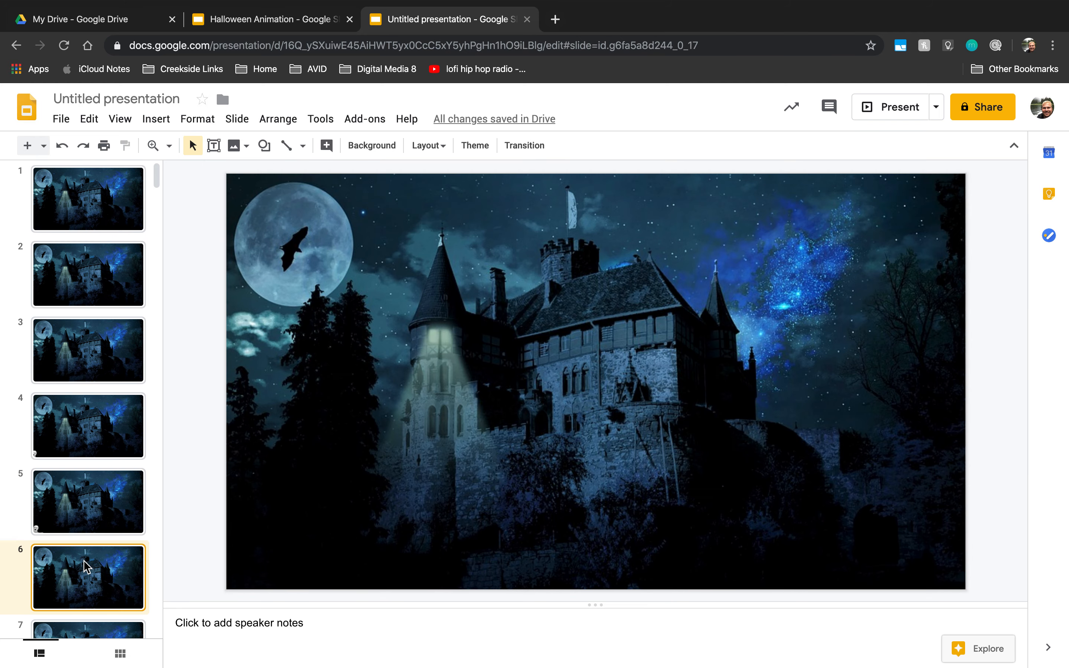
key(super+v)
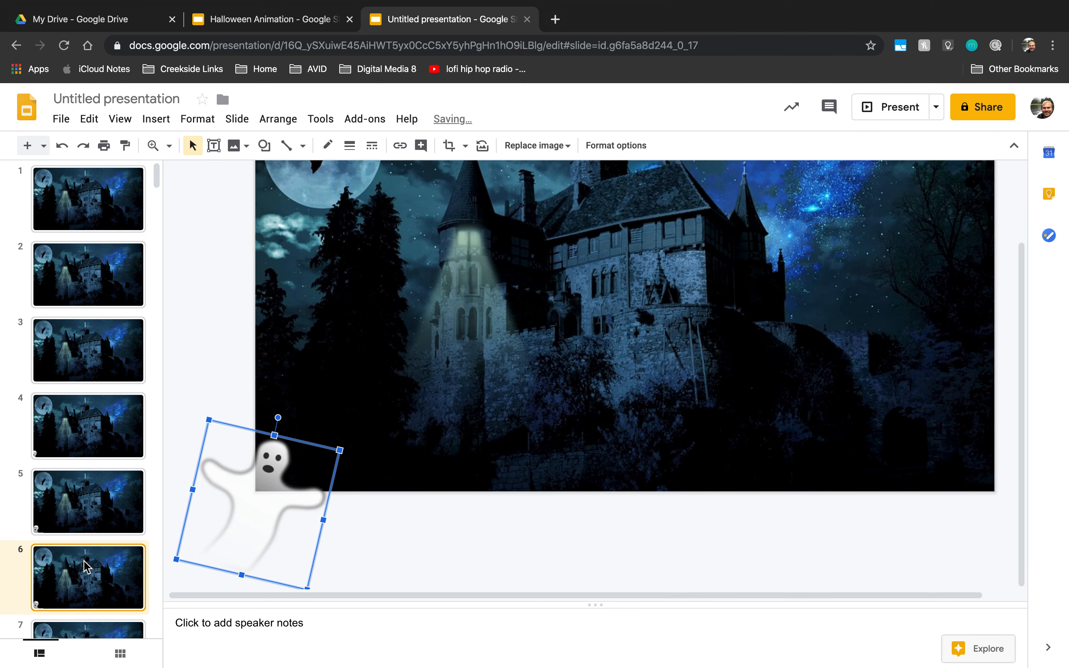
Step back and forth through slides 4 to 6 to check the ghost's movement from frame to frame
click(93, 510)
key(Up)
key(Down)
key(Down)
key(Up)
key(Up)
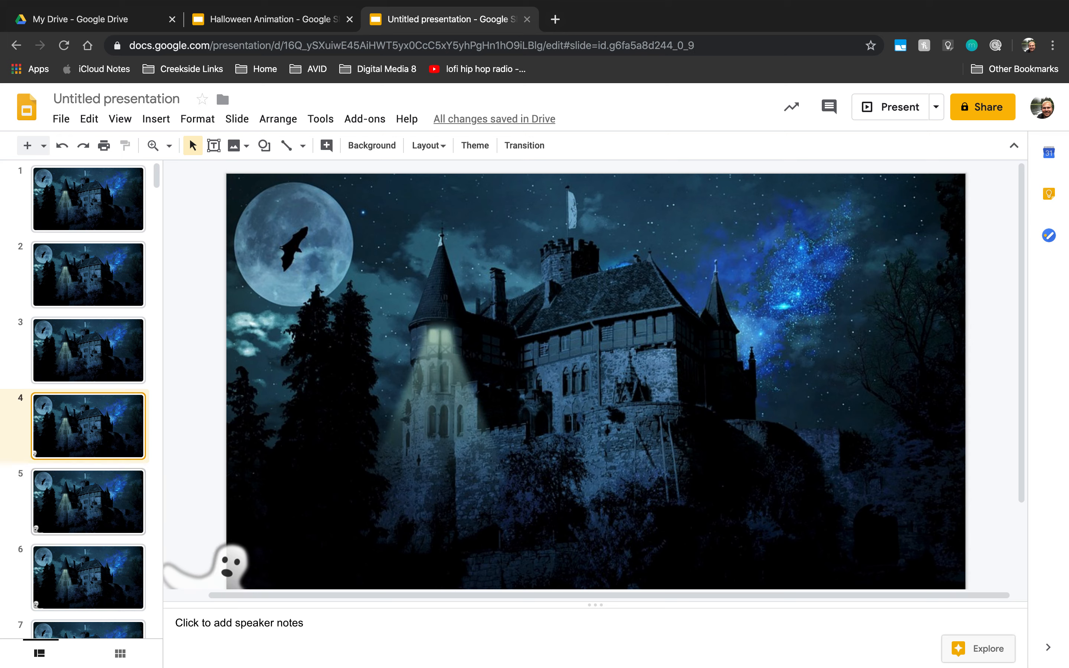
key(Down)
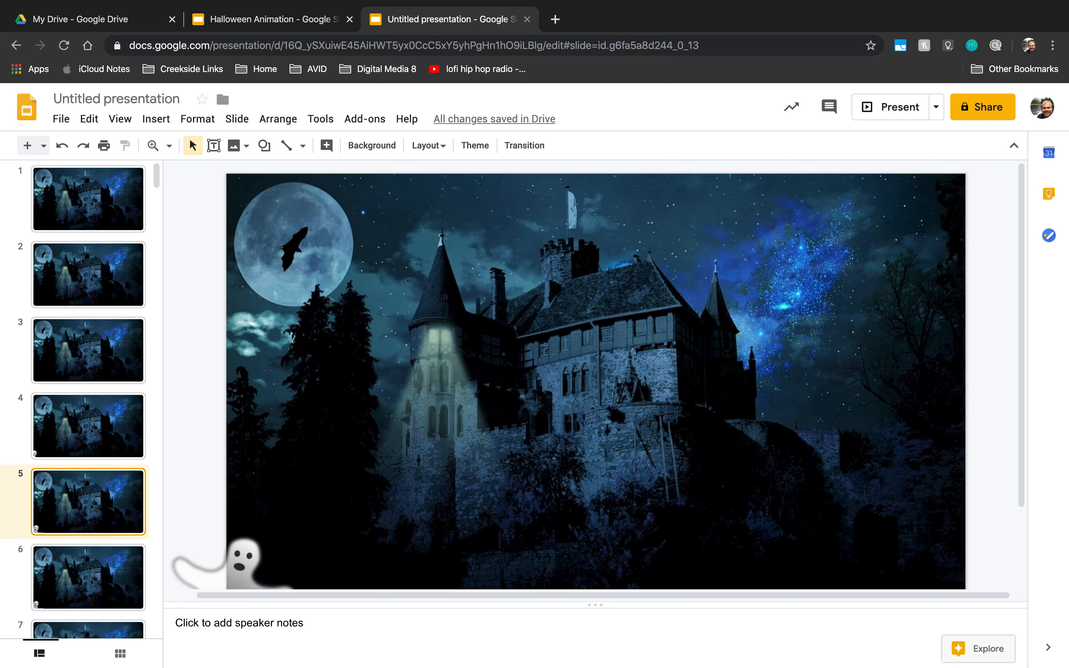
key(Down)
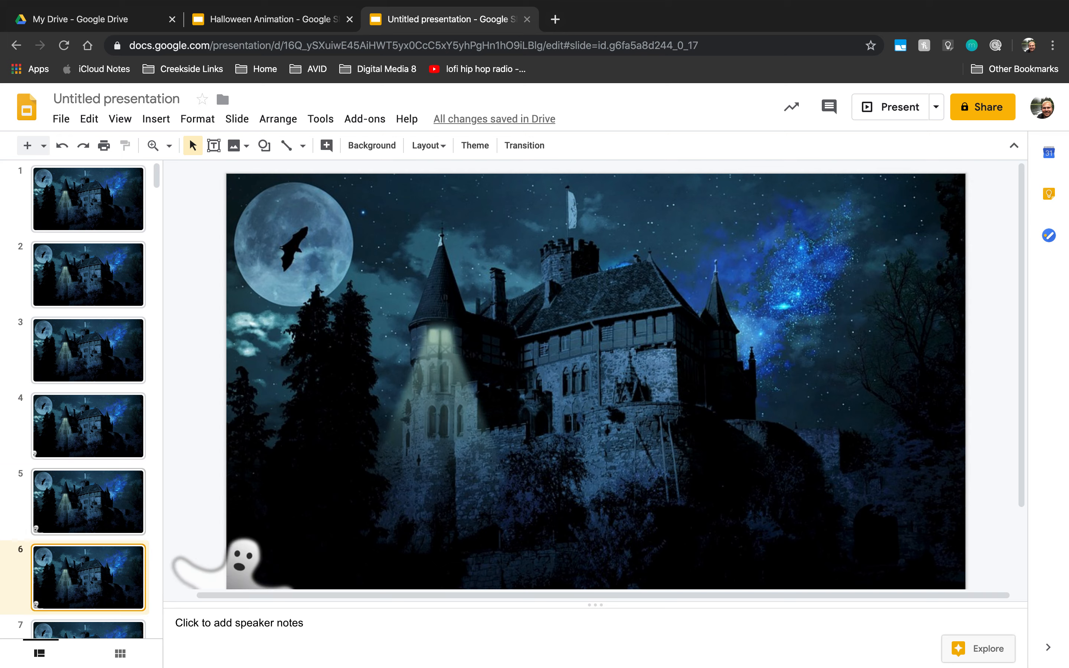
Nudge the ghost on slide 6 two steps to the right and one step up
click(253, 555)
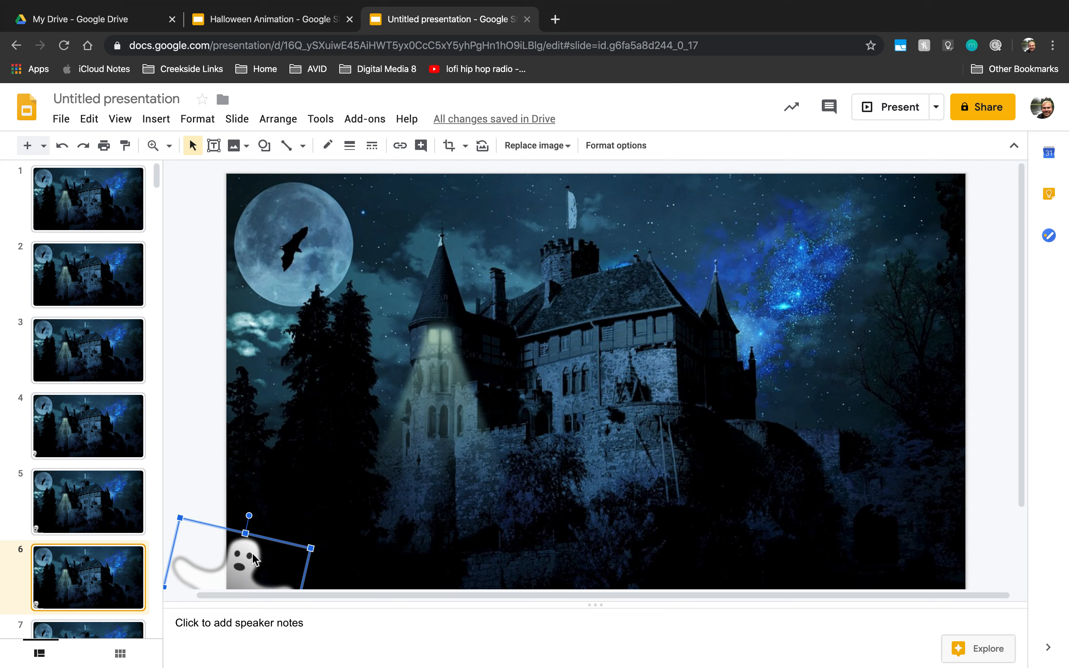
key(Right)
key(Right)
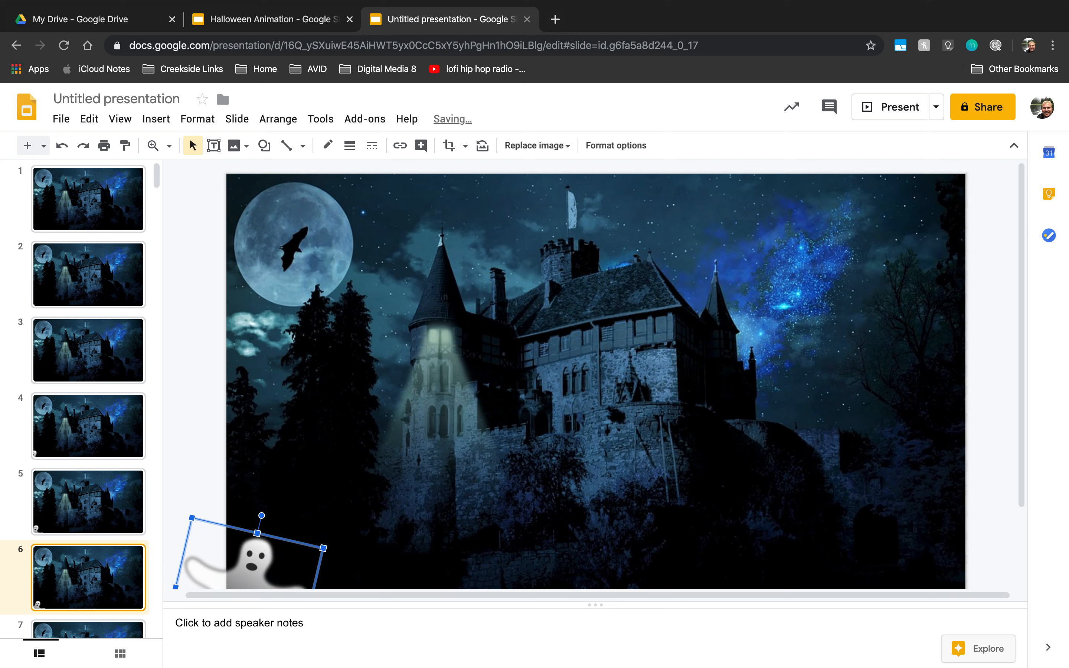
key(Up)
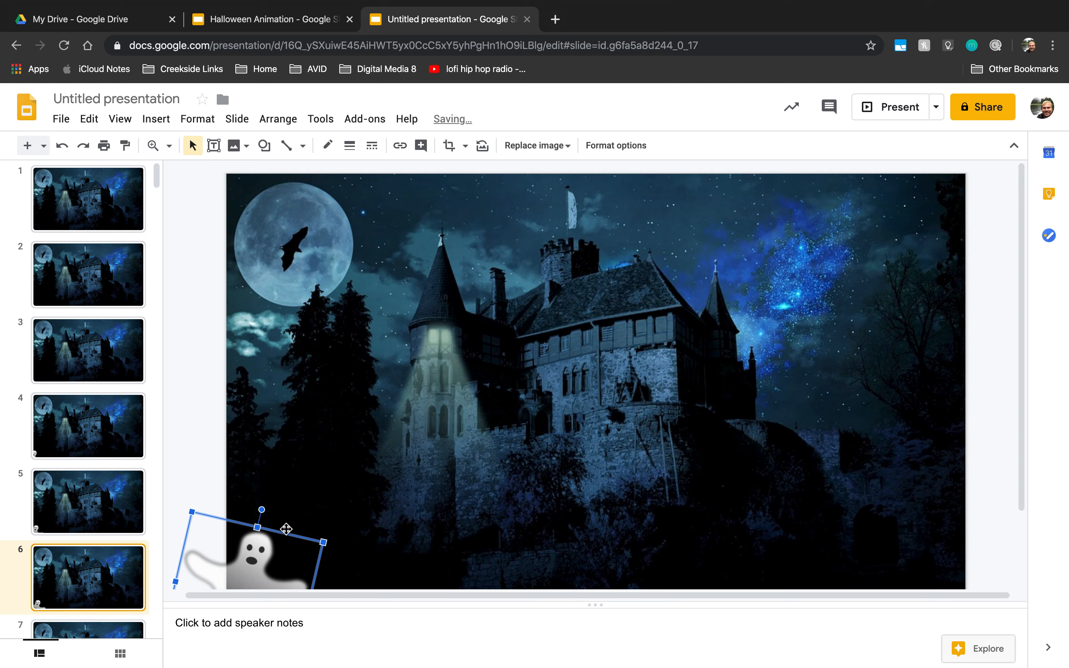
Copy the ghost from slide 6 onto slide 7 and nudge it two steps right and one step up
scroll(182, 508, down, 3)
scroll(137, 541, down, 5)
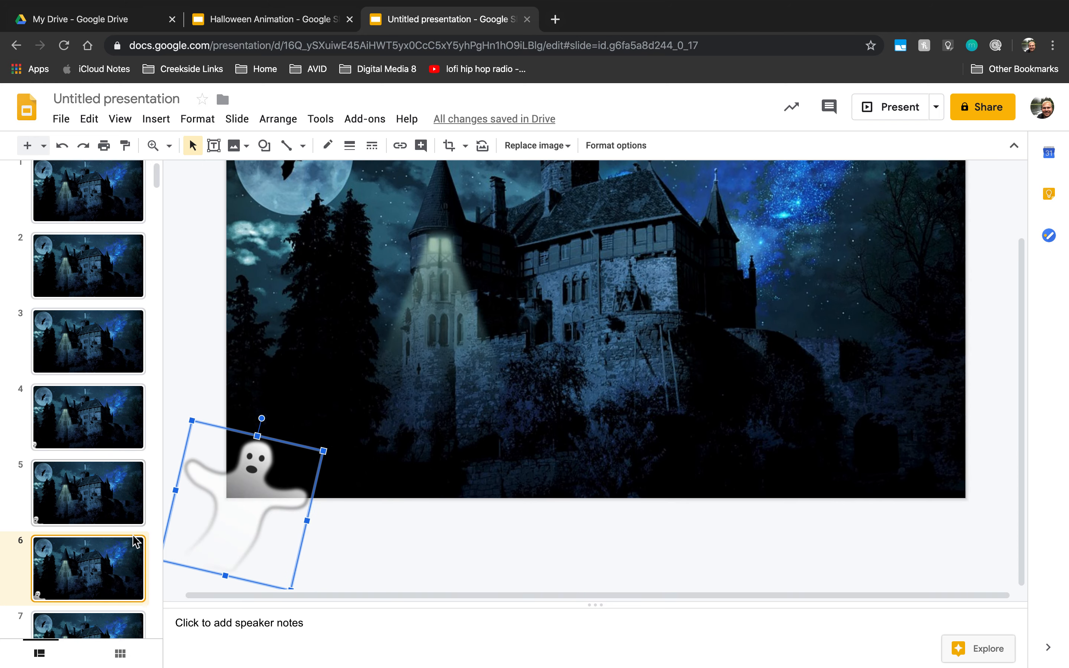
click(91, 467)
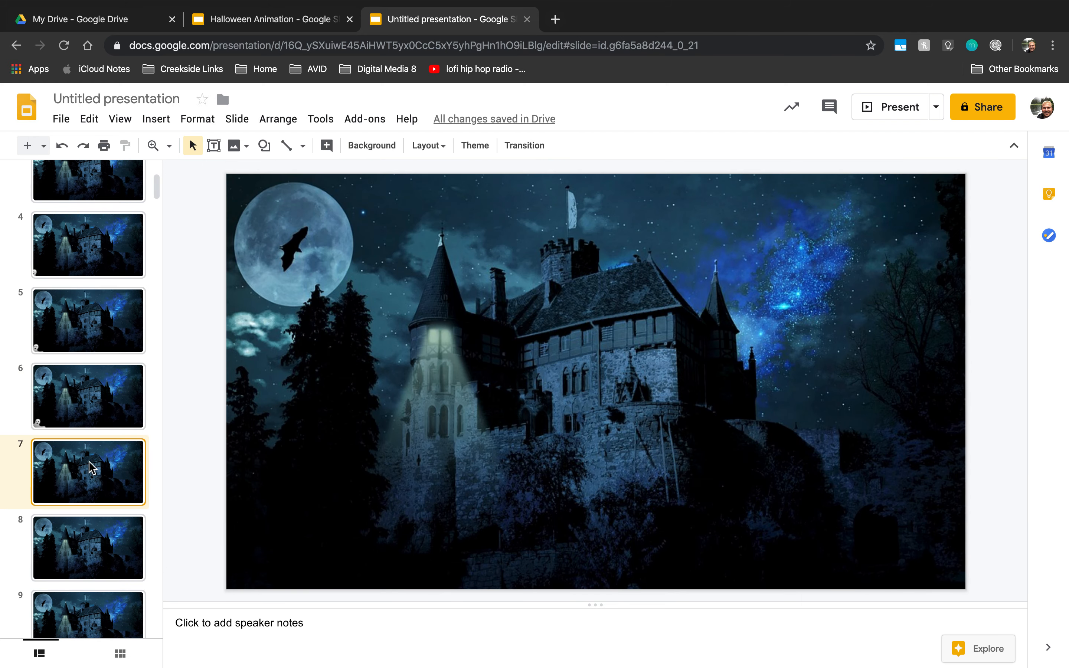
key(ctrl+v)
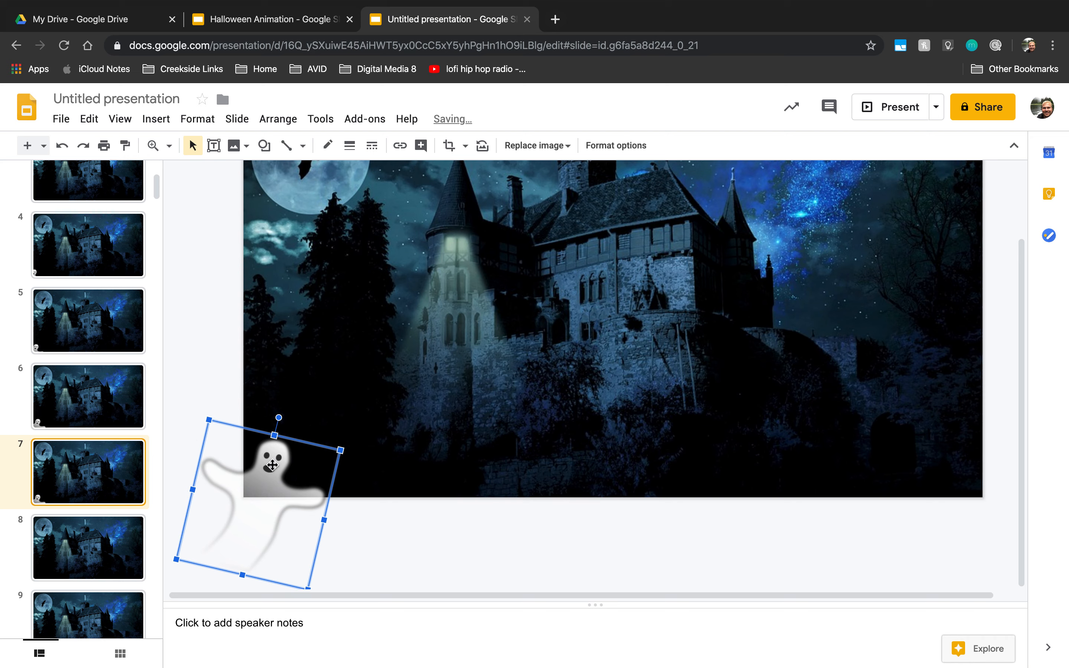
key(Right)
key(Right)
key(Up)
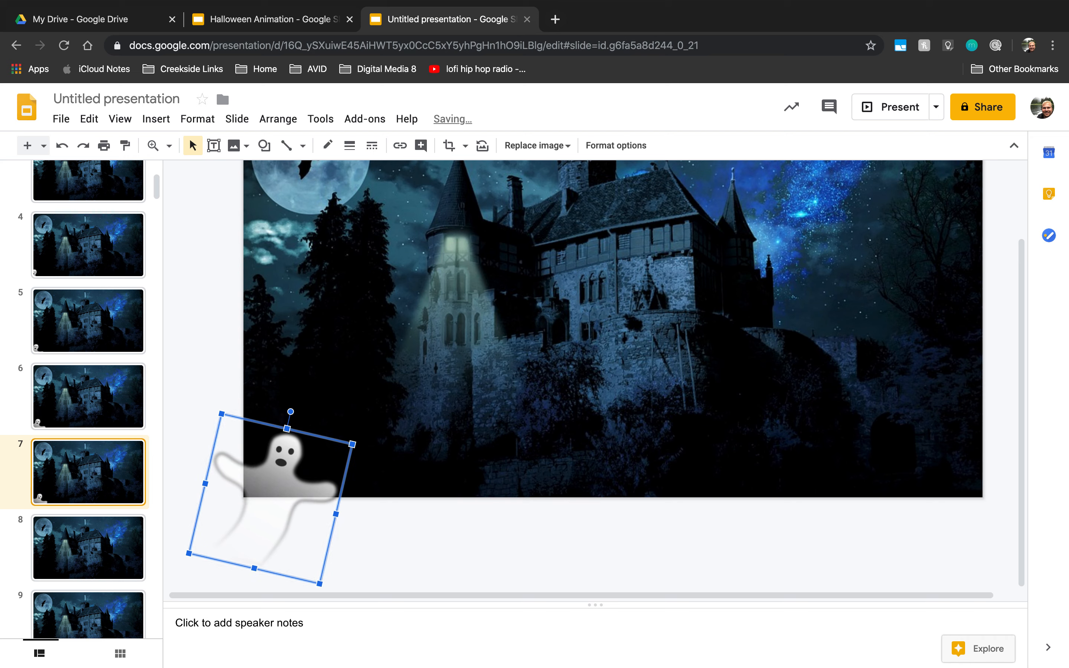
Copy the ghost from slide 7 onto slide 8 and shift it two steps right and one step up
click(94, 547)
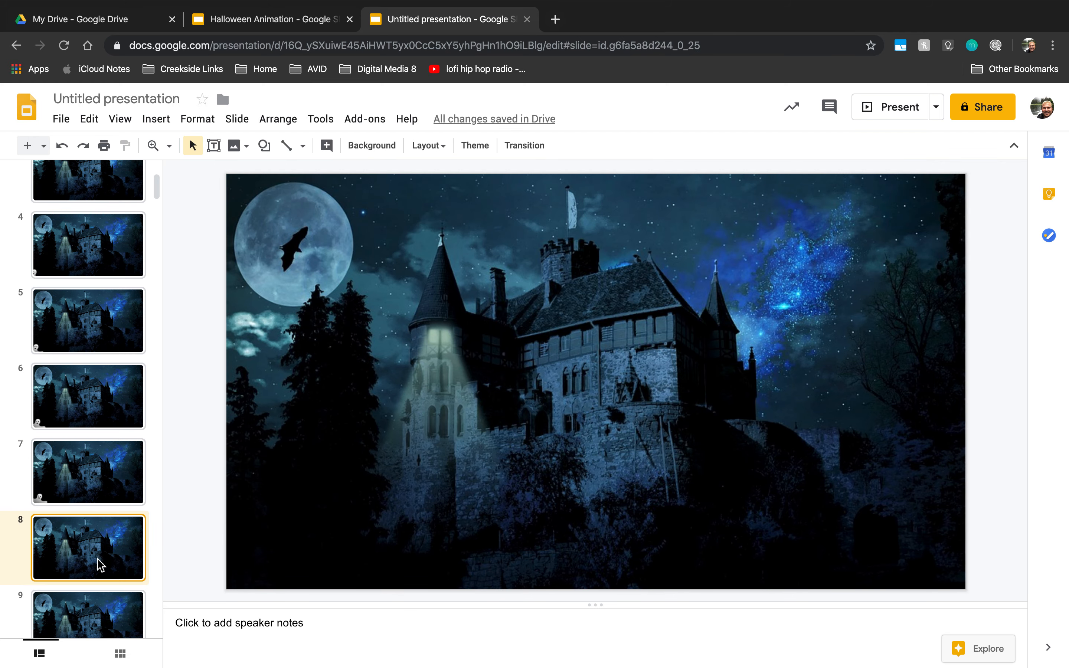
key(ctrl+v)
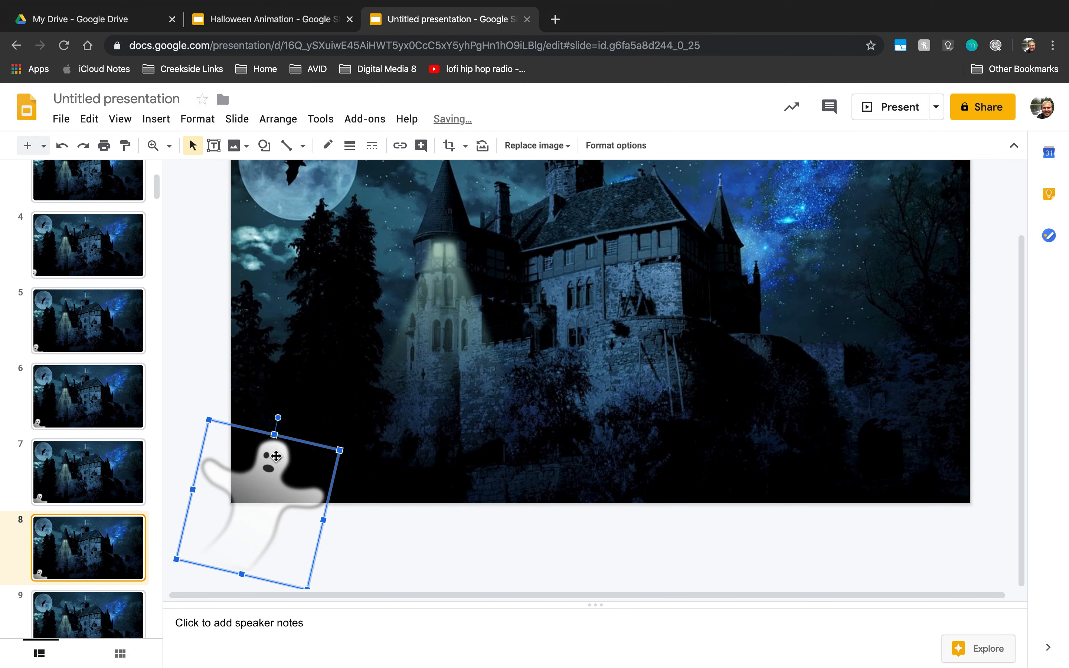
key(Right)
key(Right)
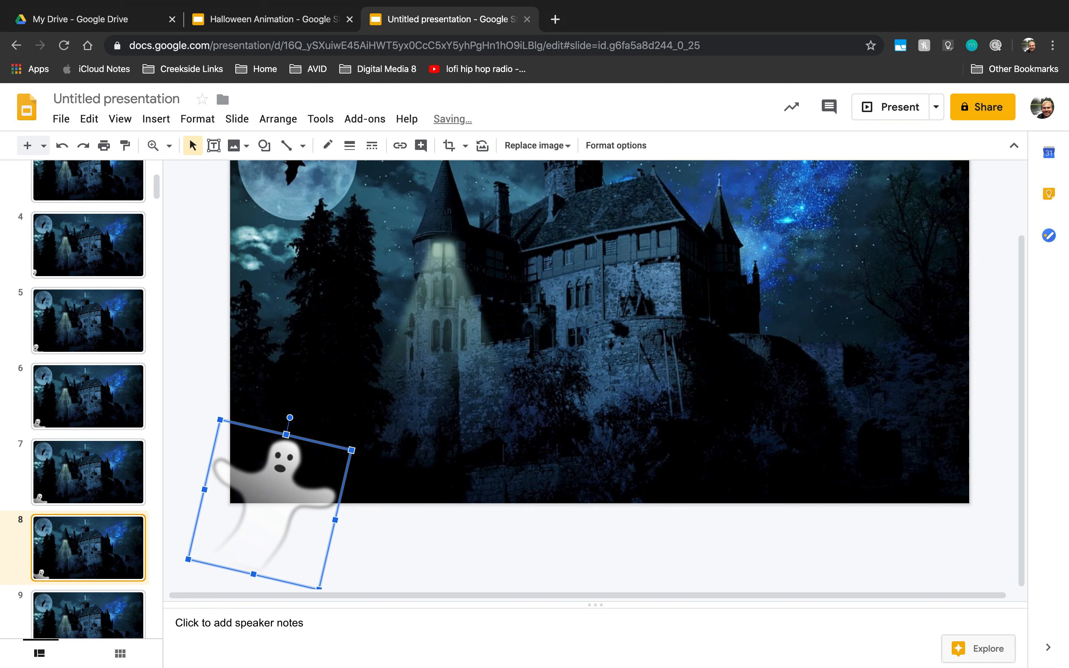
key(Up)
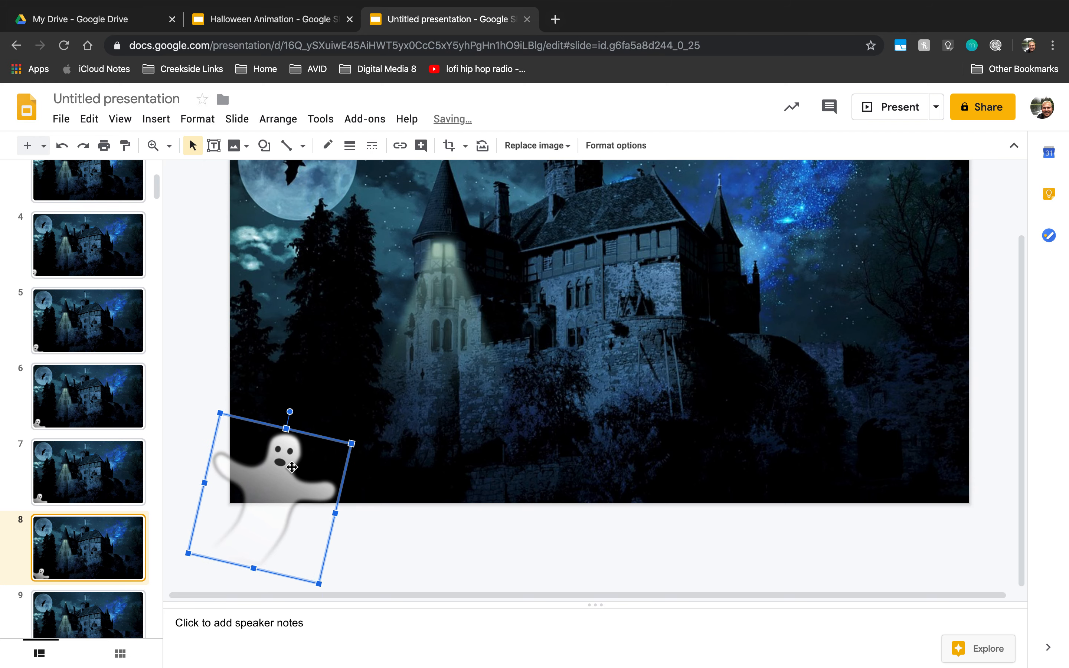
Copy the ghost from slide 8 onto slide 9 and move it two steps right and one step up
scroll(78, 561, down, 2)
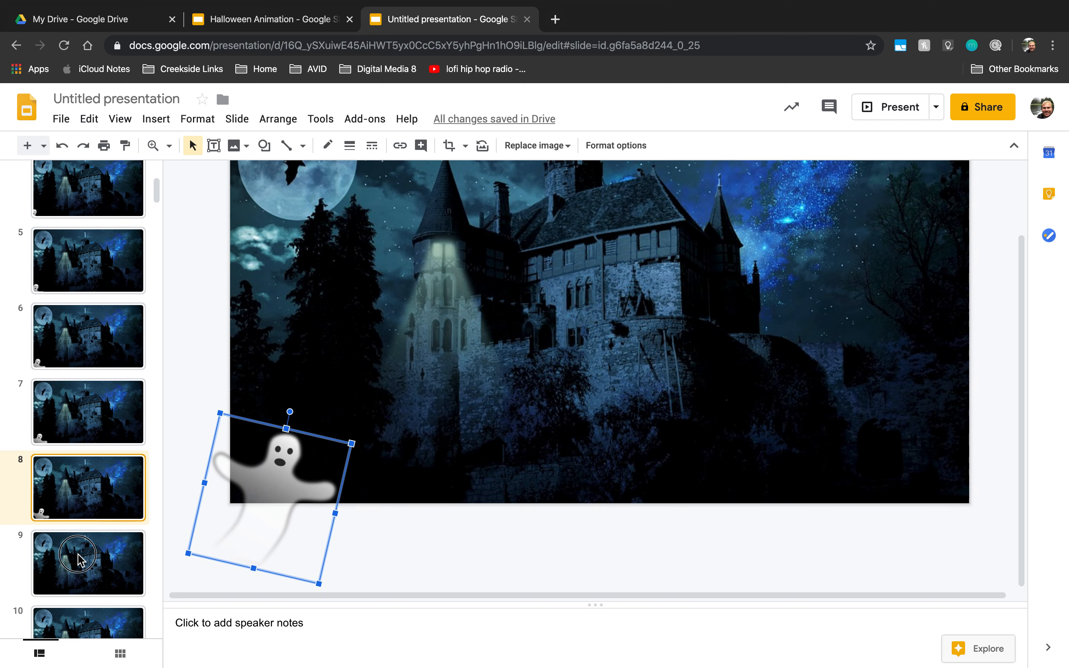
click(79, 561)
key(ctrl+v)
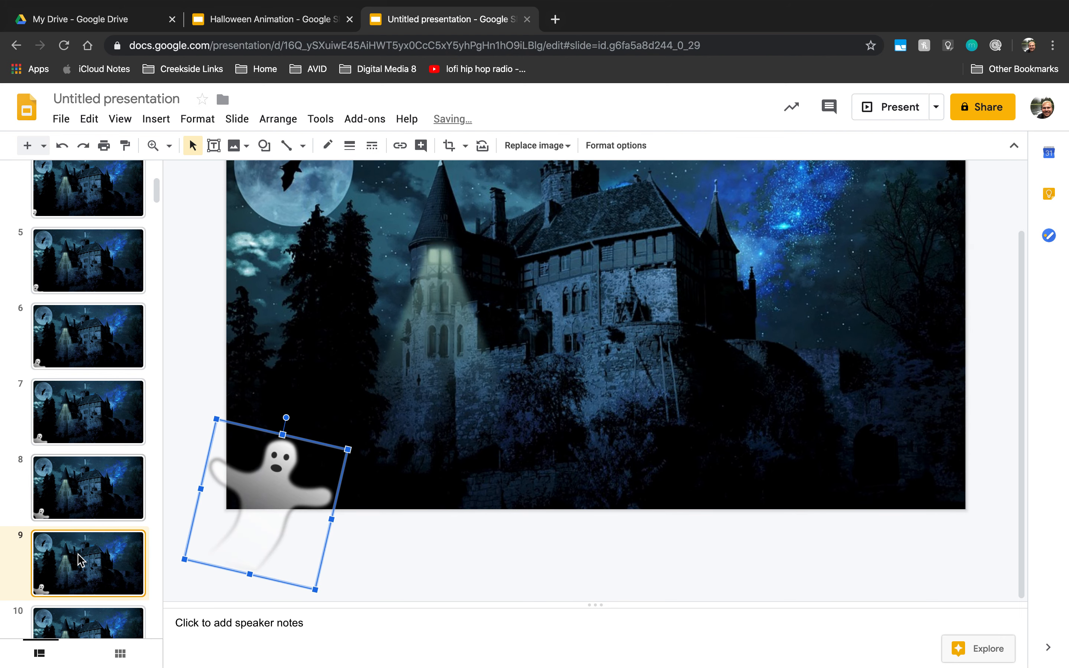
key(Right)
key(Right)
key(Up)
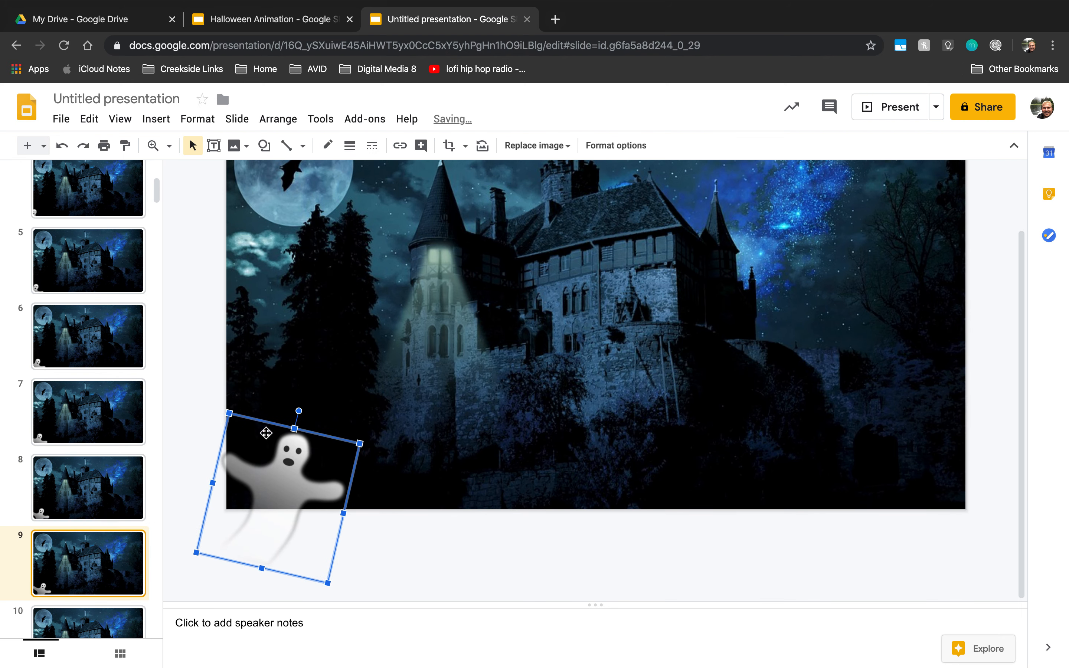
Rotate the ghost on slide 9 a little further clockwise, to about 17°, and enlarge it slightly
drag(300, 412, 305, 413)
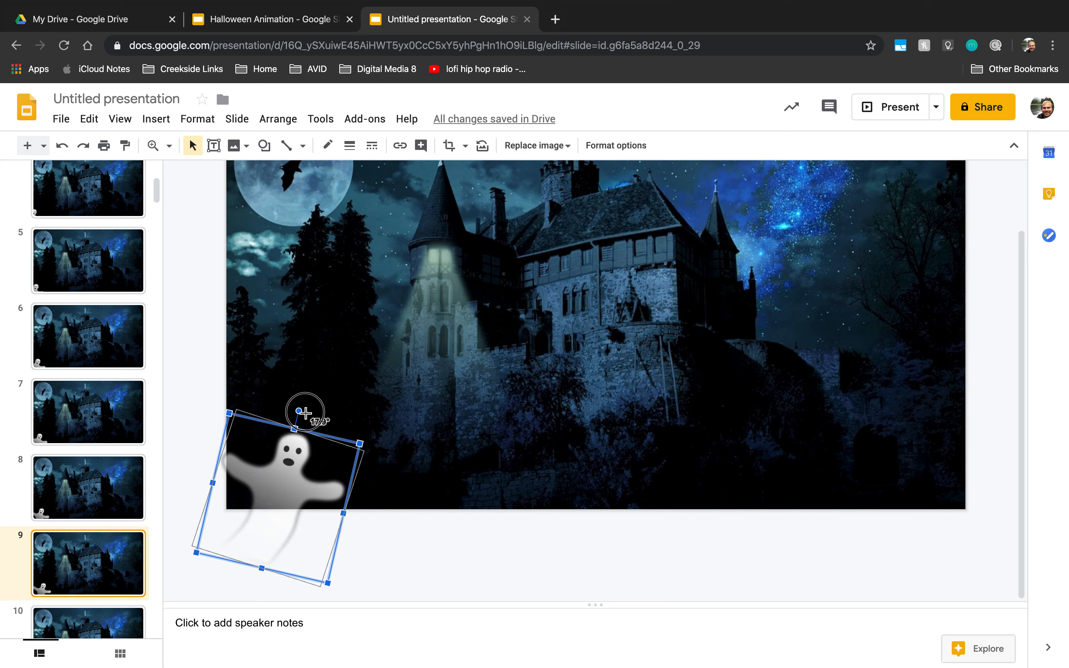
drag(305, 413, 306, 415)
drag(365, 449, 367, 446)
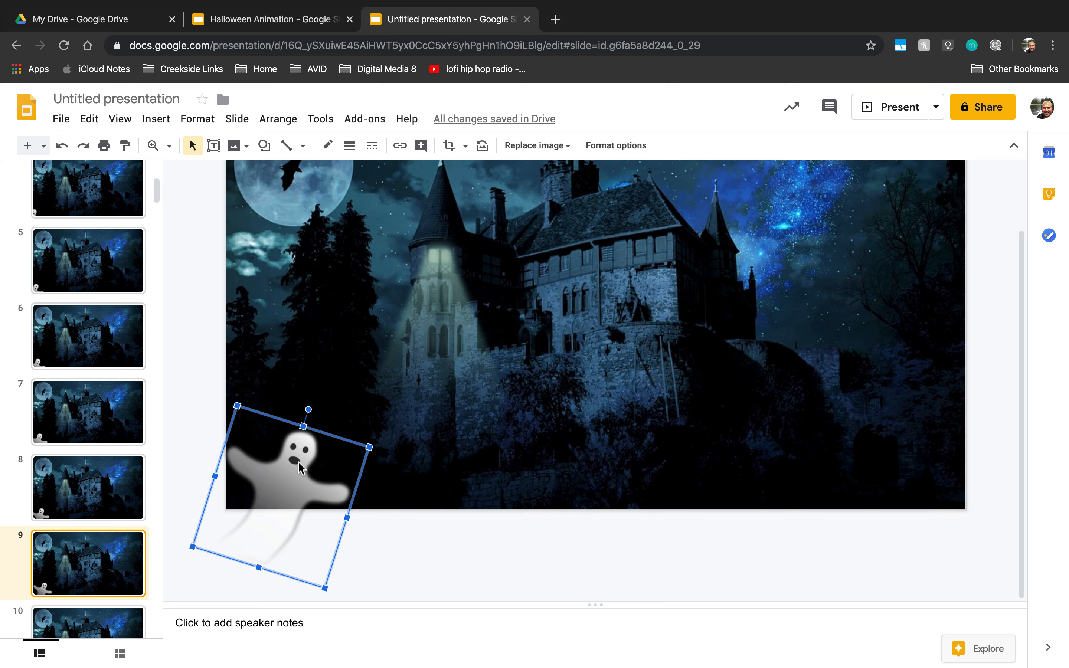
Copy the ghost from slide 9 onto slide 10, two steps right and one up, tilted slightly further clockwise and slightly enlarged
scroll(102, 530, down, 3)
click(95, 551)
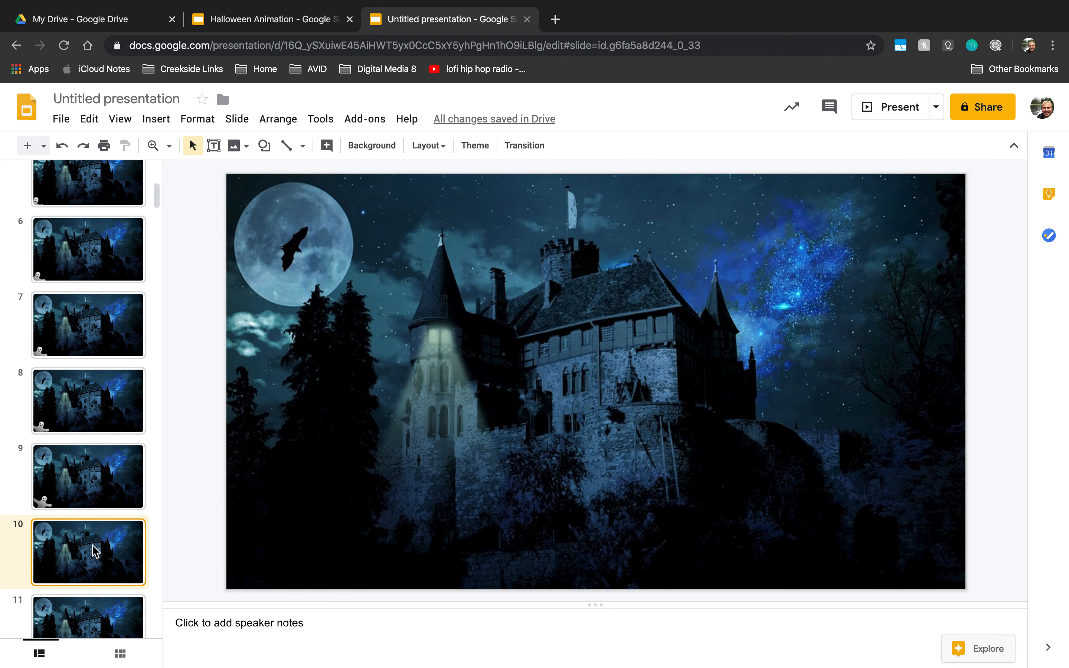
key(ctrl+v)
key(Right)
key(Right)
key(Up)
drag(323, 403, 331, 413)
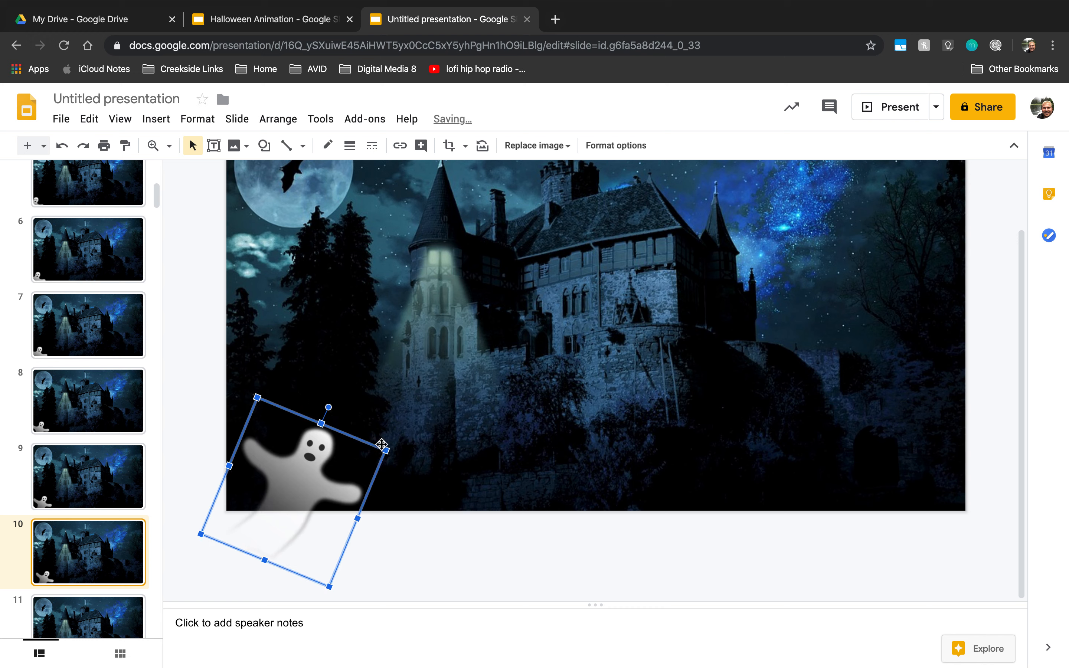
drag(387, 450, 393, 448)
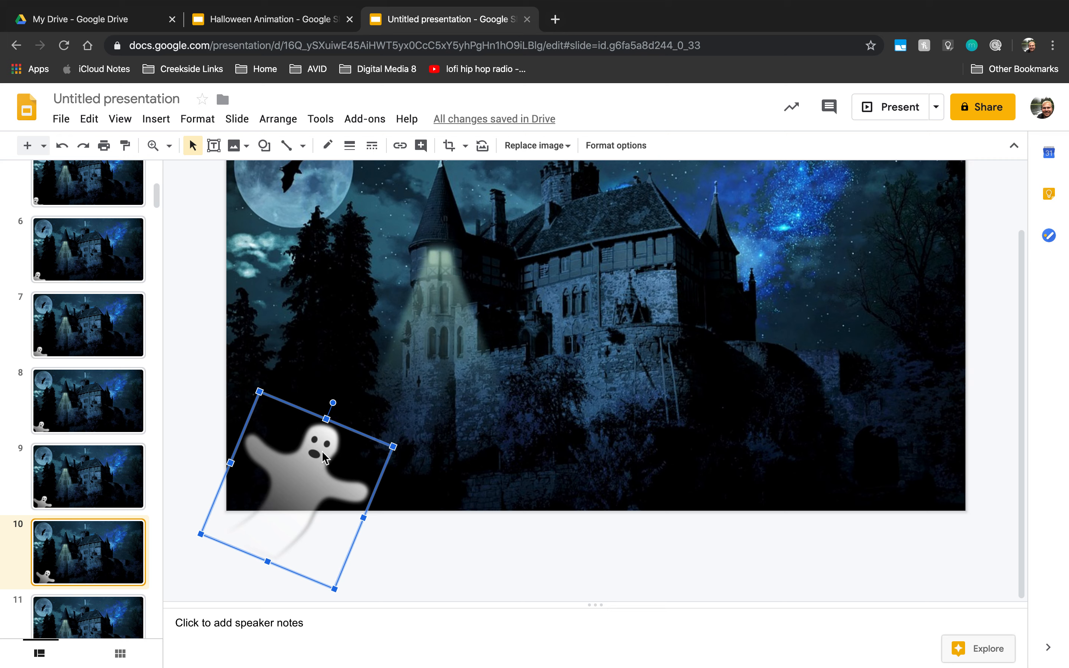
Copy the ghost from slide 10 onto slide 11, shifted slightly right and up, rotated clockwise to about 29.5° and slightly enlarged
scroll(100, 546, down, 5)
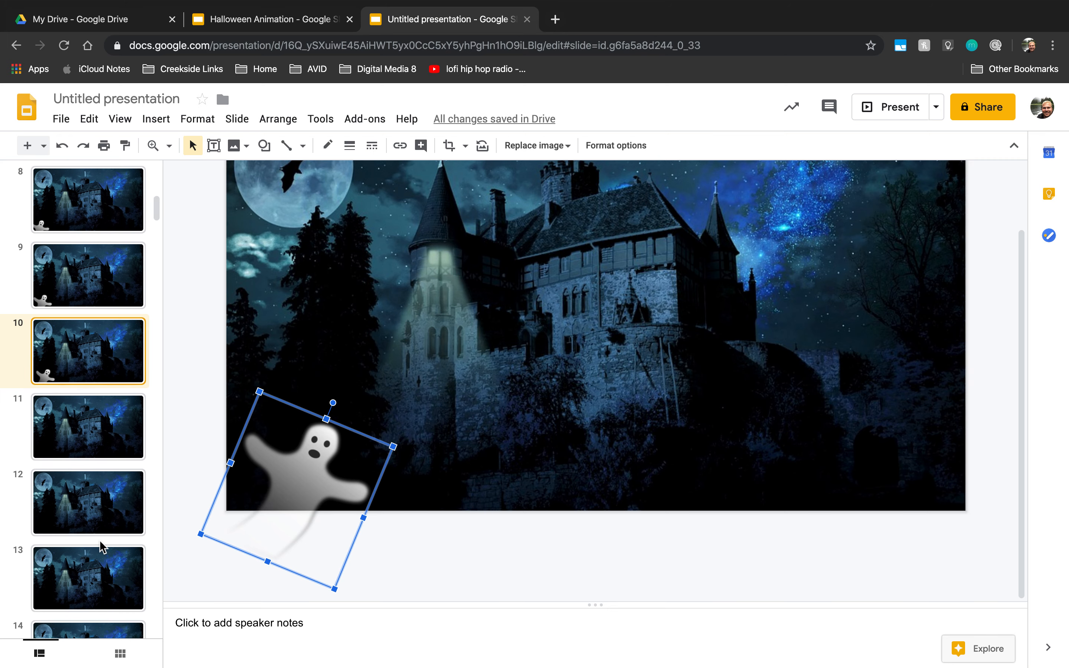
click(91, 423)
key(ctrl+v)
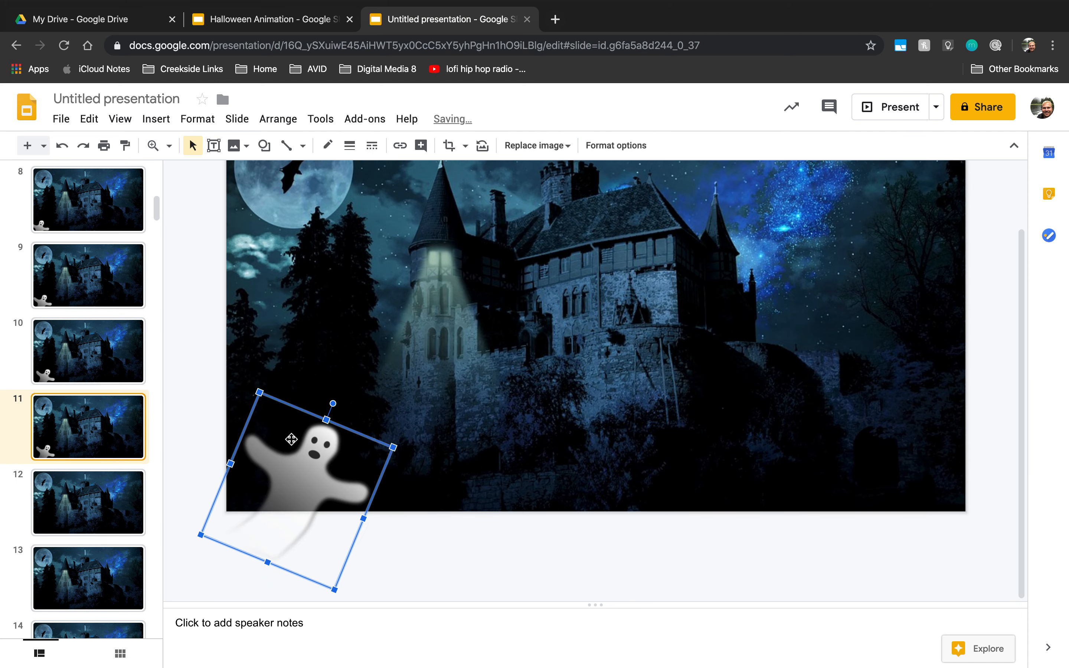
drag(330, 438, 358, 394)
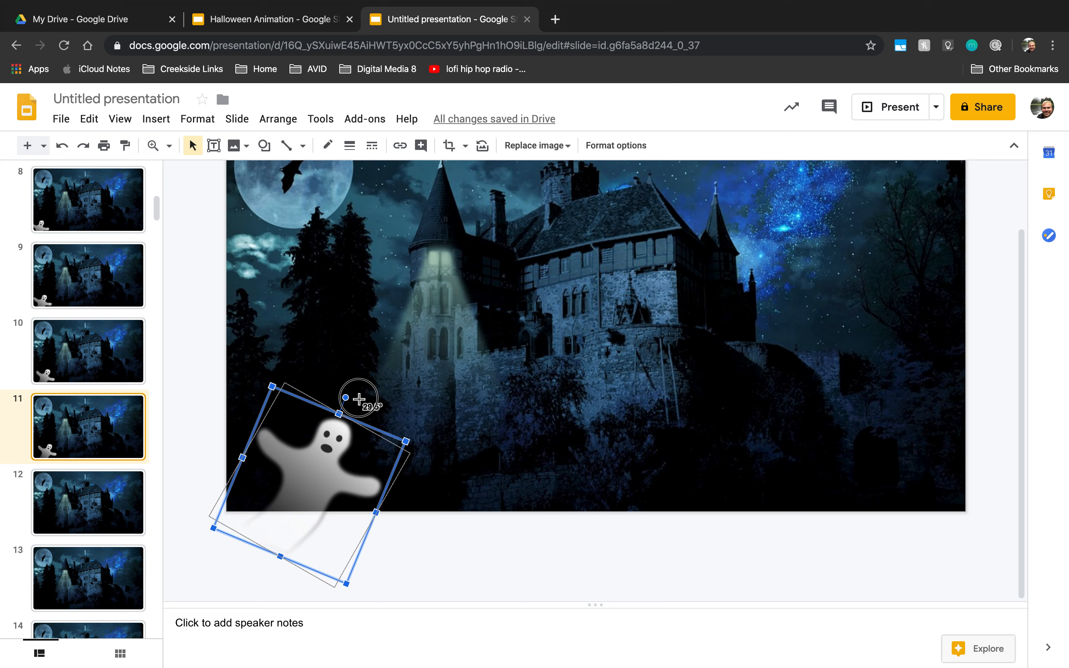
drag(409, 450, 419, 450)
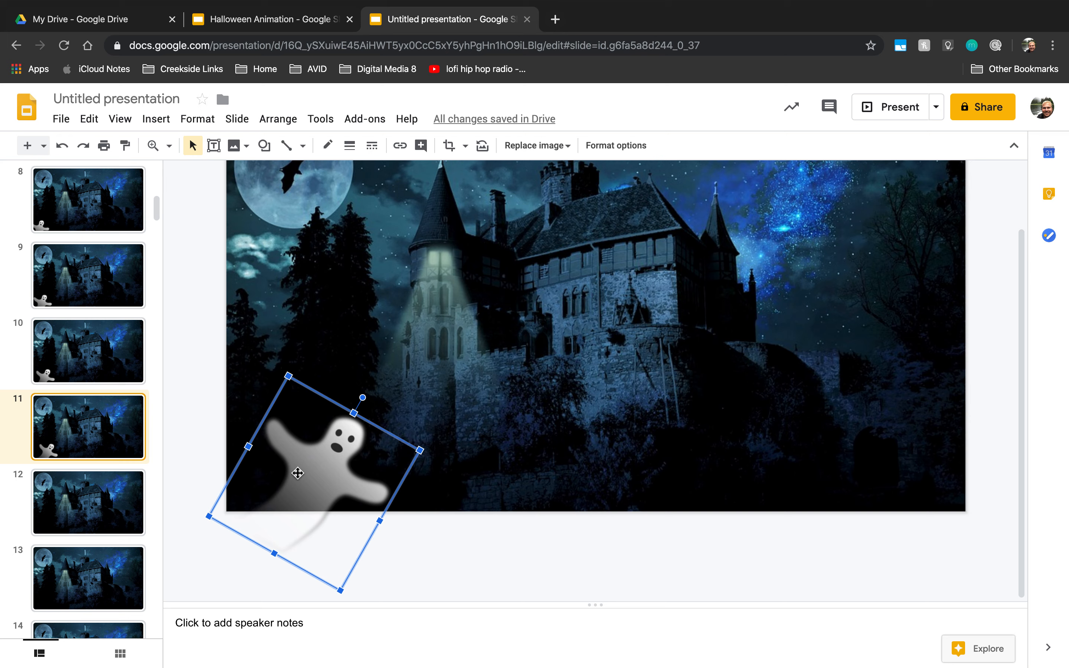
Preview the animation by presenting from slide 1 and advancing through the ghost slides, and exit the presentation
scroll(80, 417, up, 10)
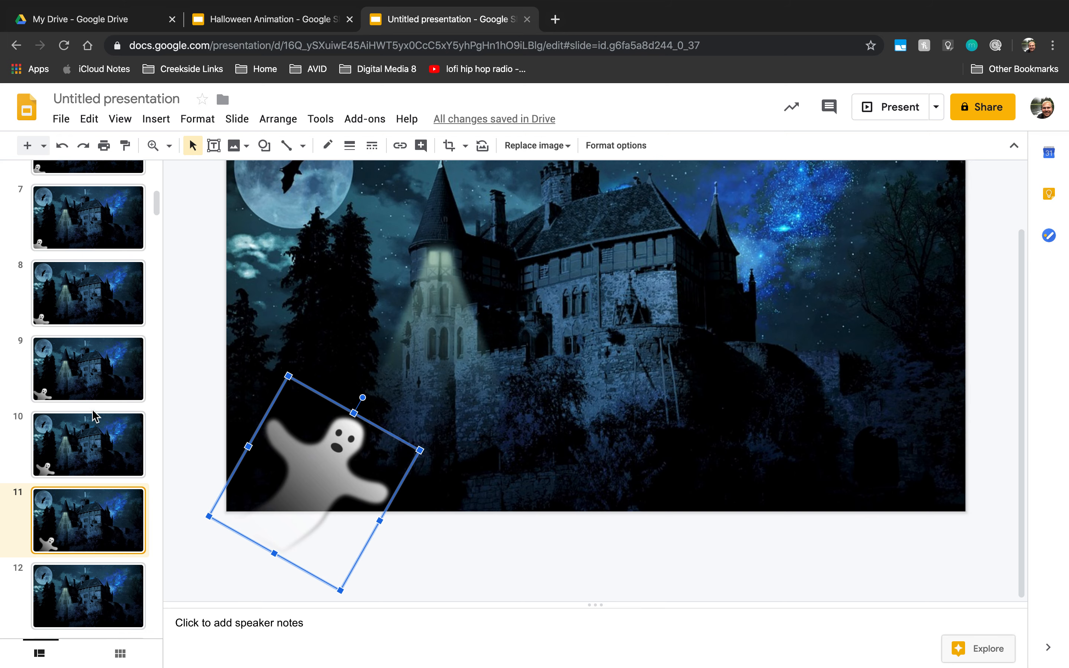
scroll(93, 415, up, 2)
click(67, 204)
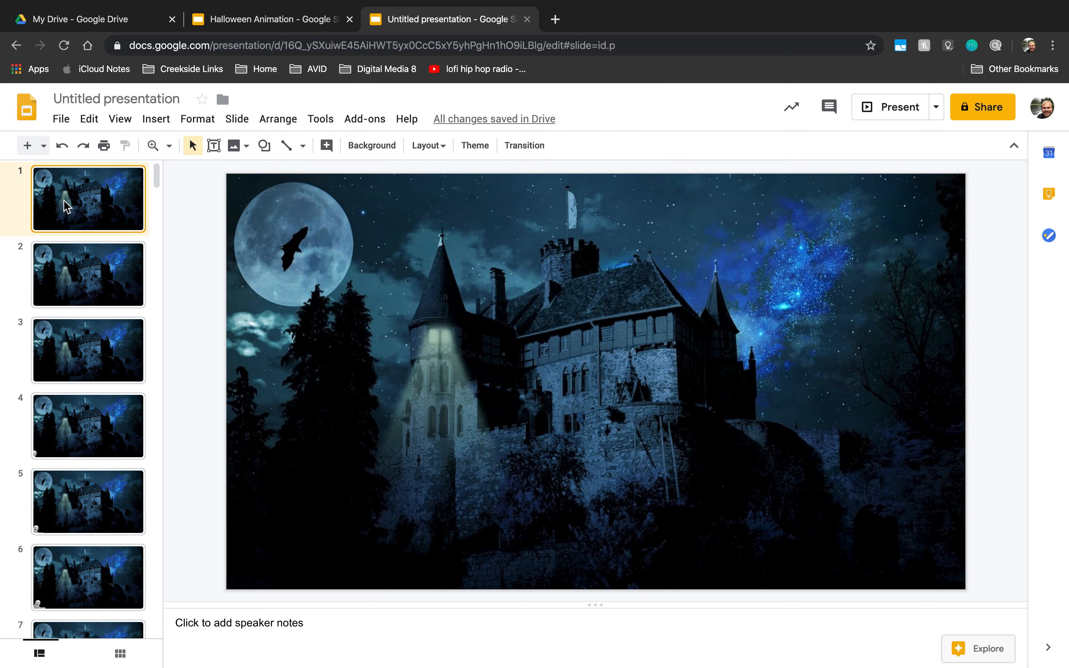
click(894, 118)
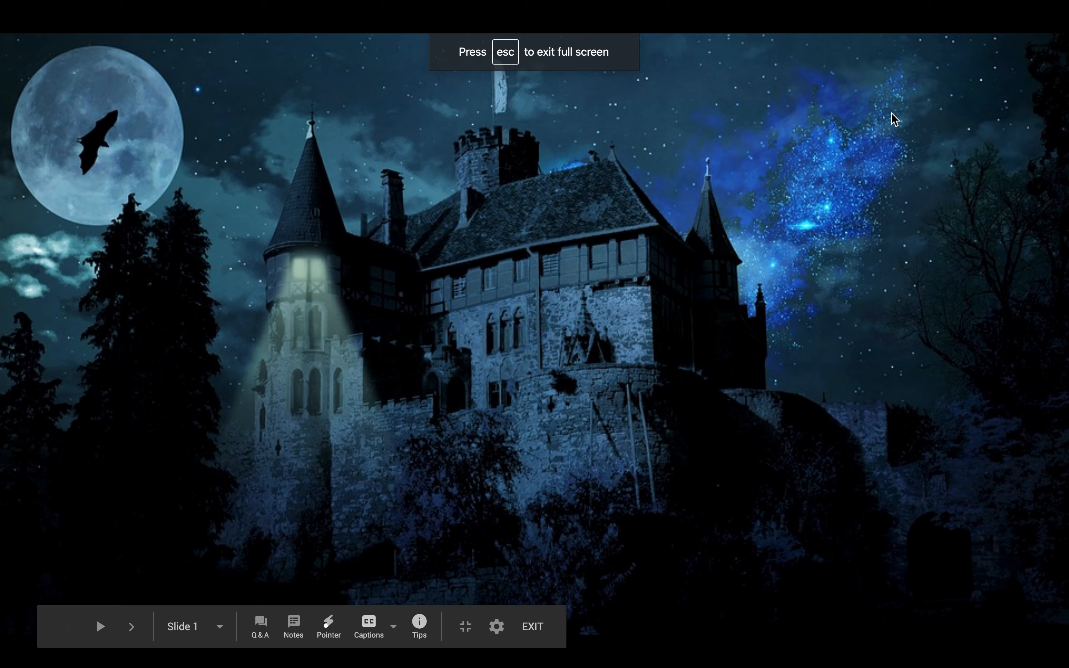
key(Right)
key(Right)
key(Right)
key(Right)
key(Right)
key(Right)
key(Right)
key(Right)
key(Right)
key(Right)
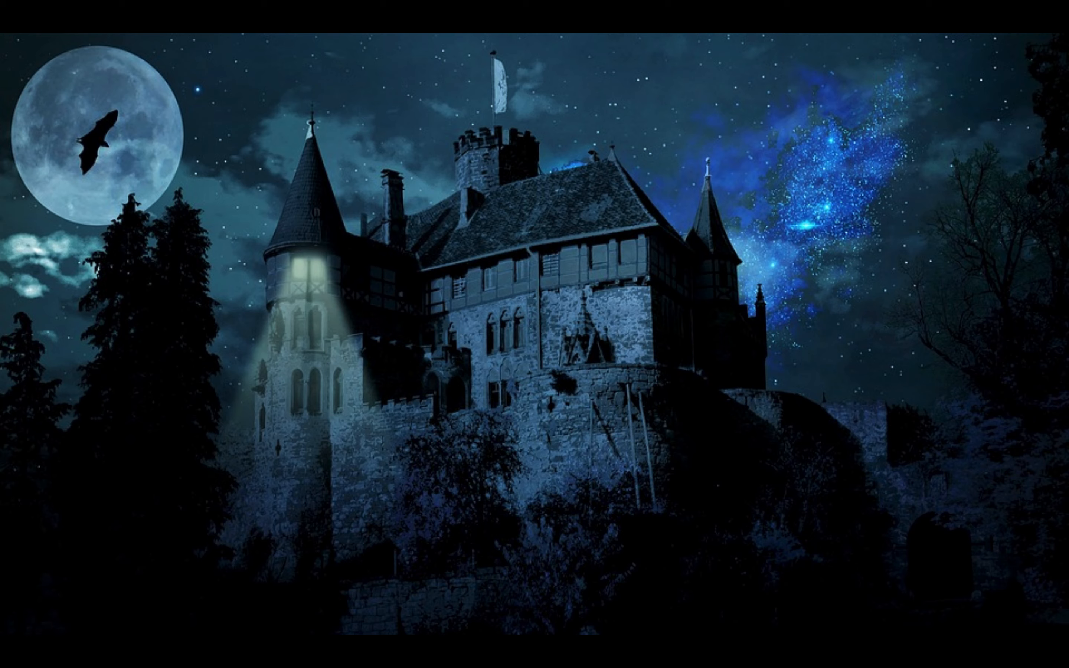
key(Escape)
click(87, 234)
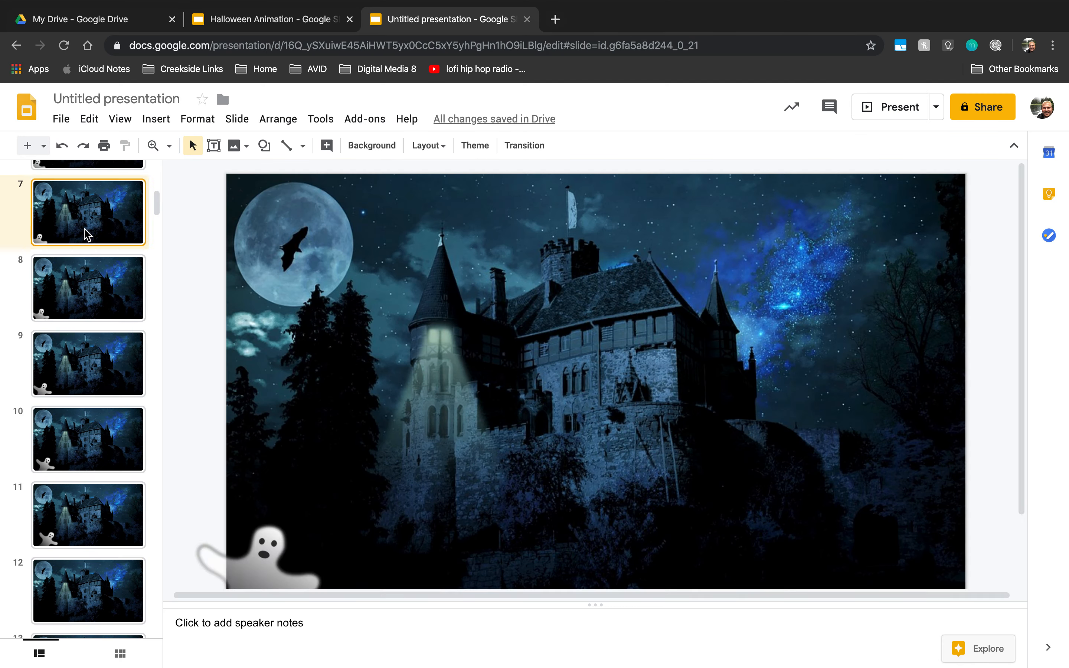
scroll(110, 400, up, 5)
scroll(112, 401, down, 5)
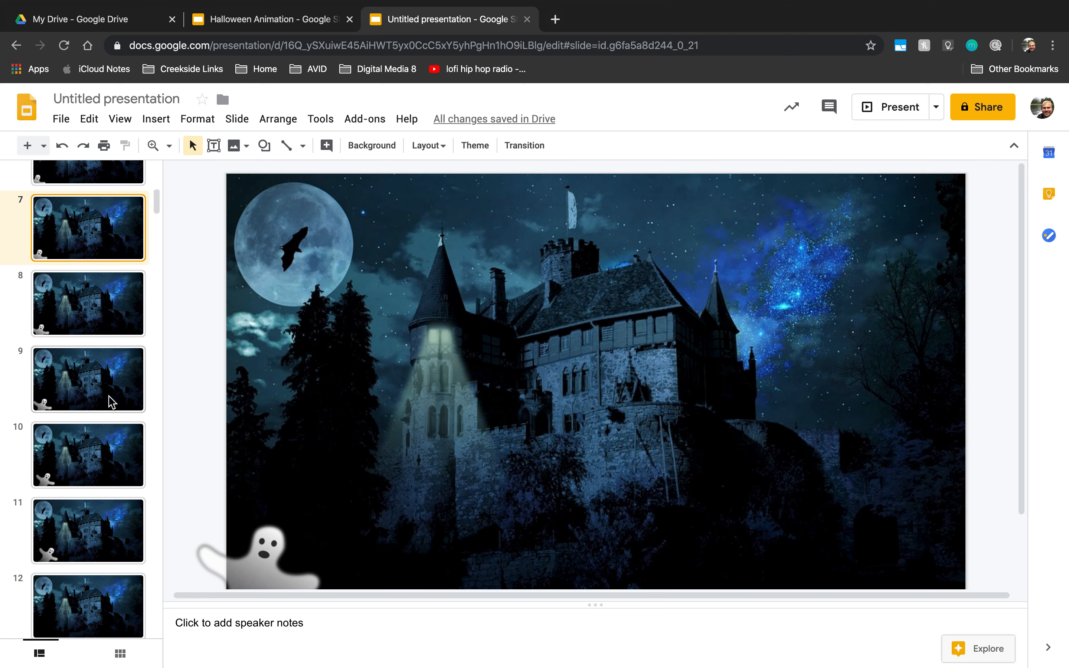
scroll(111, 402, down, 2)
scroll(108, 395, up, 4)
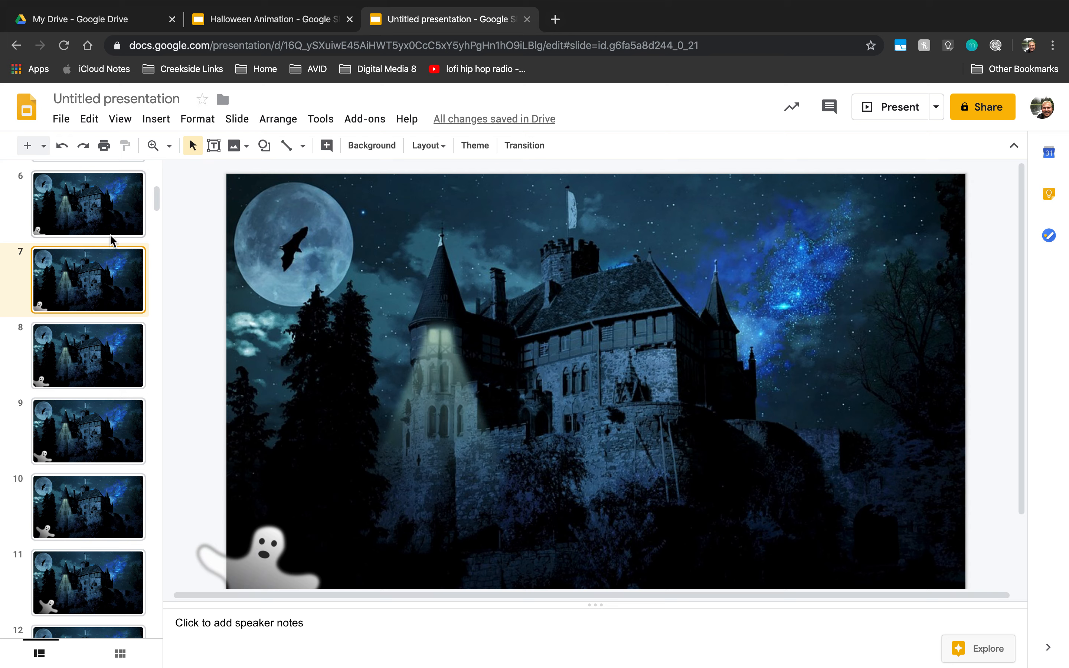
Duplicate the ghost on slide 4, rotate the copy counterclockwise to lean toward the castle, and place it partly off the slide's right edge
scroll(79, 329, up, 5)
scroll(95, 311, up, 1)
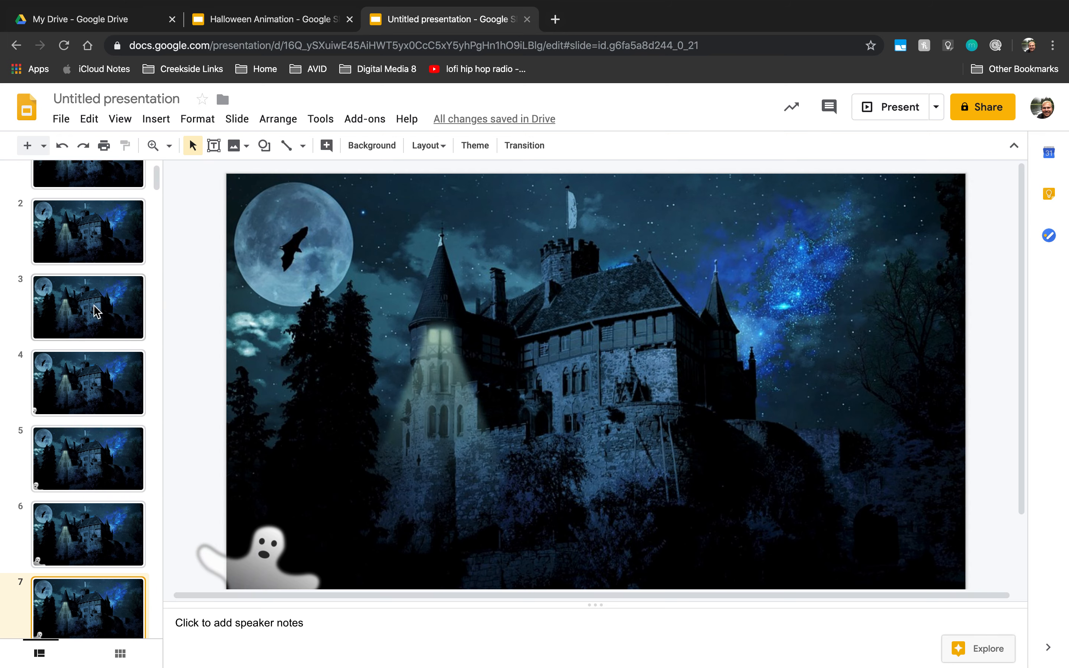
click(85, 334)
click(77, 381)
click(215, 570)
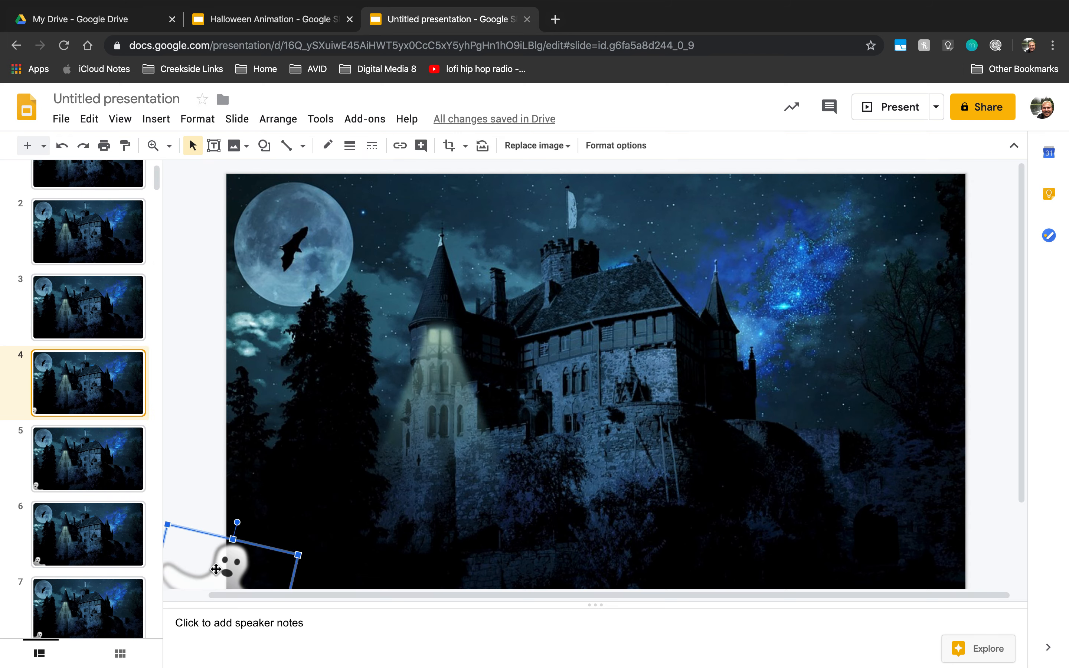
scroll(215, 567, down, 3)
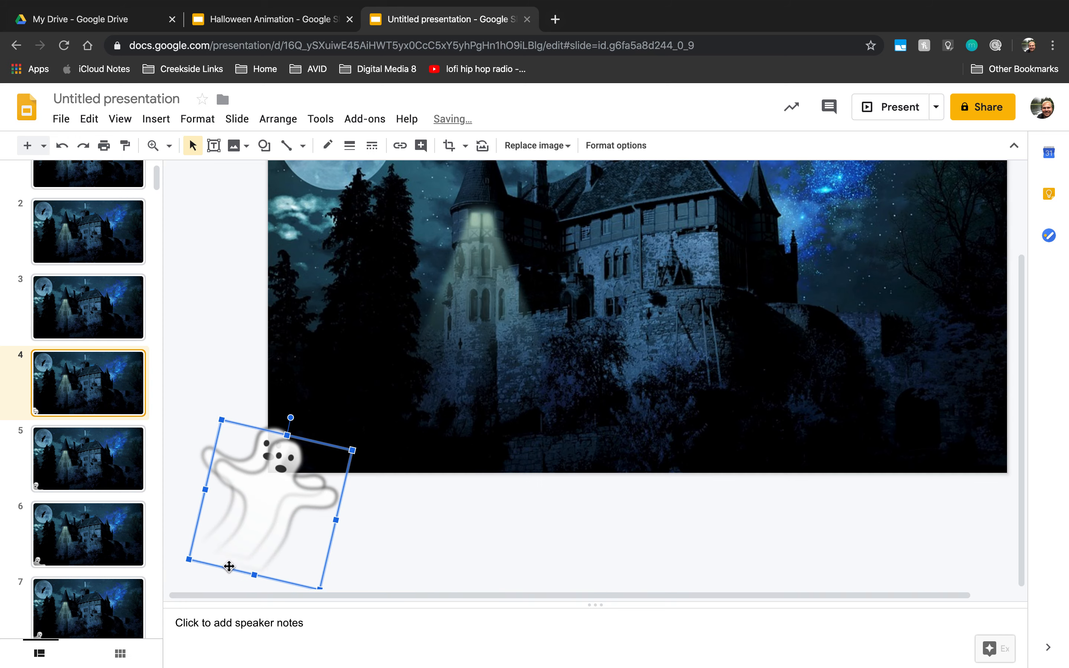
drag(269, 503, 800, 285)
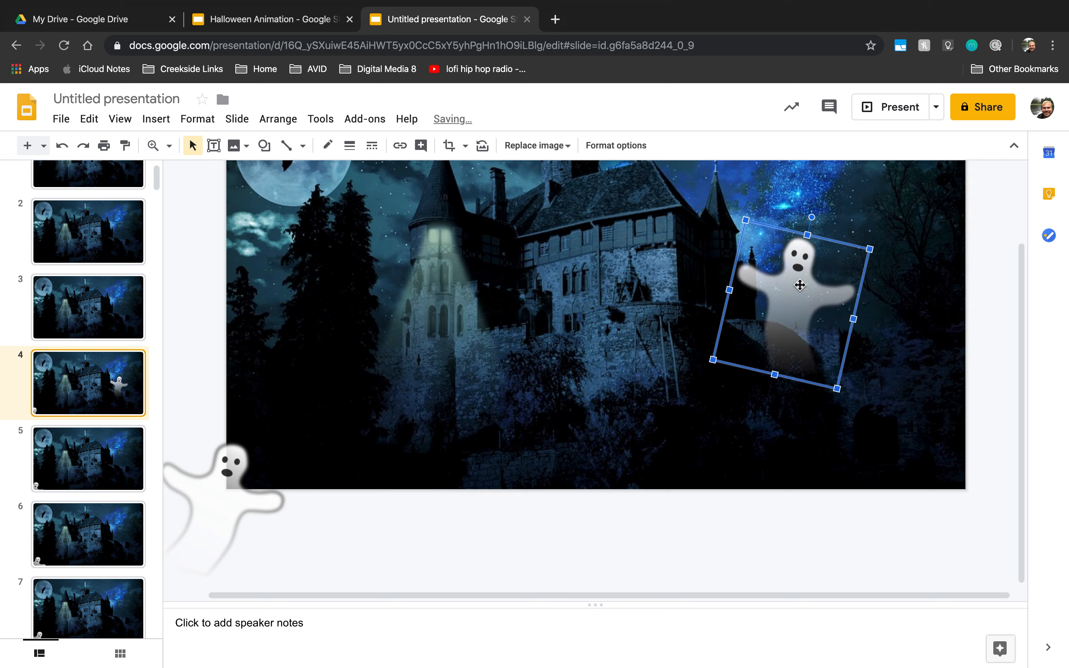
drag(813, 217, 724, 245)
drag(862, 302, 1009, 311)
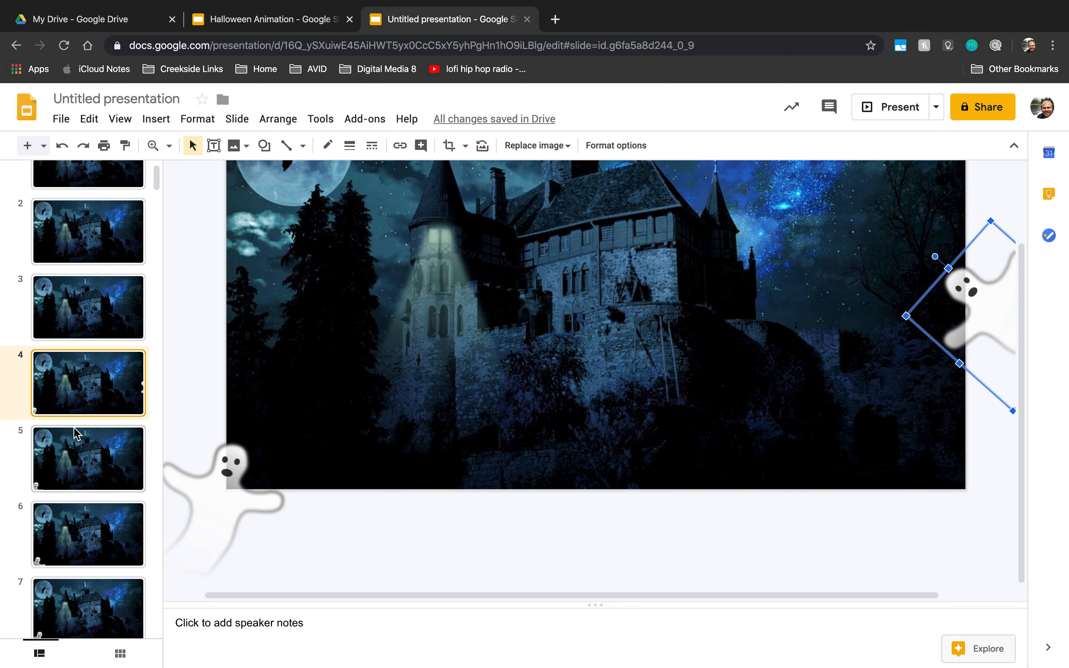
Copy the second ghost from slide 4 onto slide 5 and nudge it three steps left and one step up
click(80, 457)
key(super+v)
key(Left)
key(Left)
key(Left)
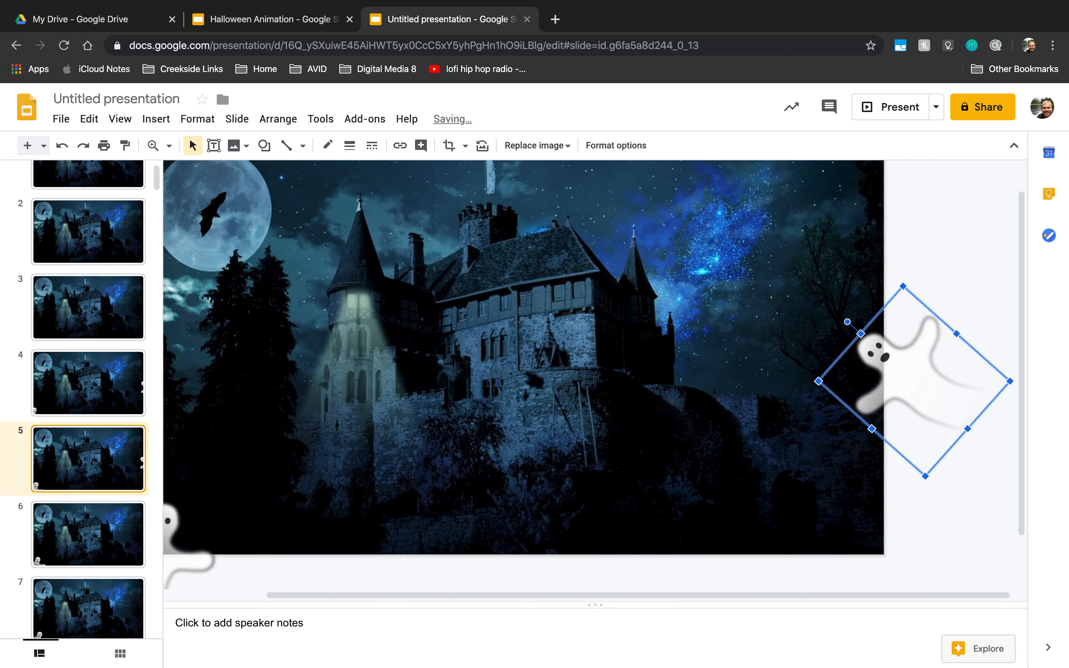
key(Up)
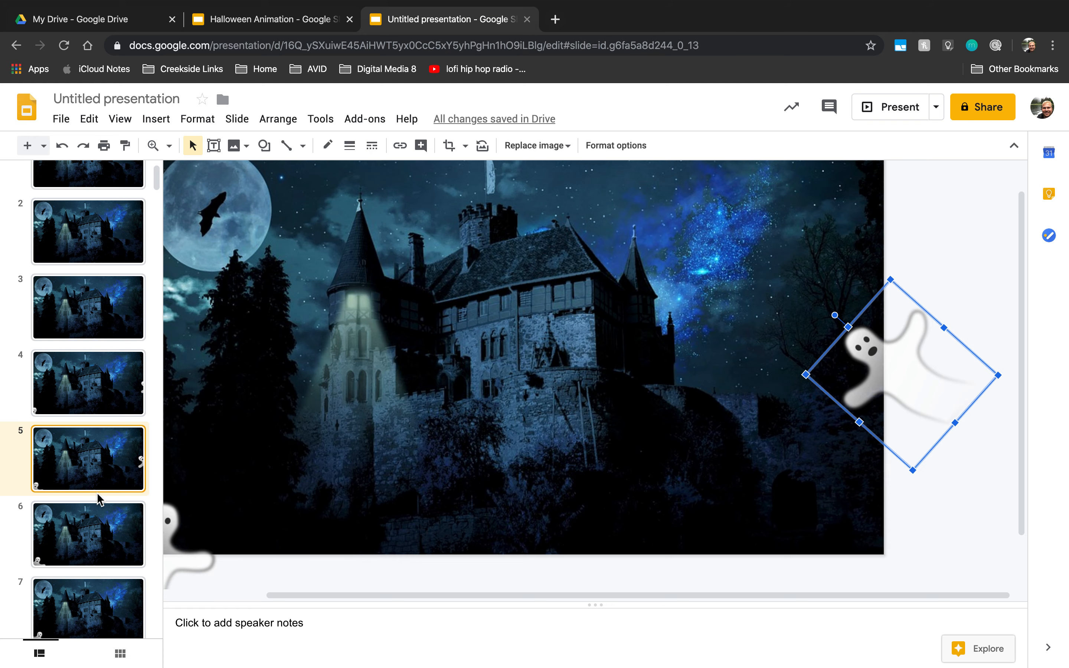
Copy the right-hand ghost from slide 5 onto slide 6, move it three steps left and rotate it slightly counterclockwise
click(84, 550)
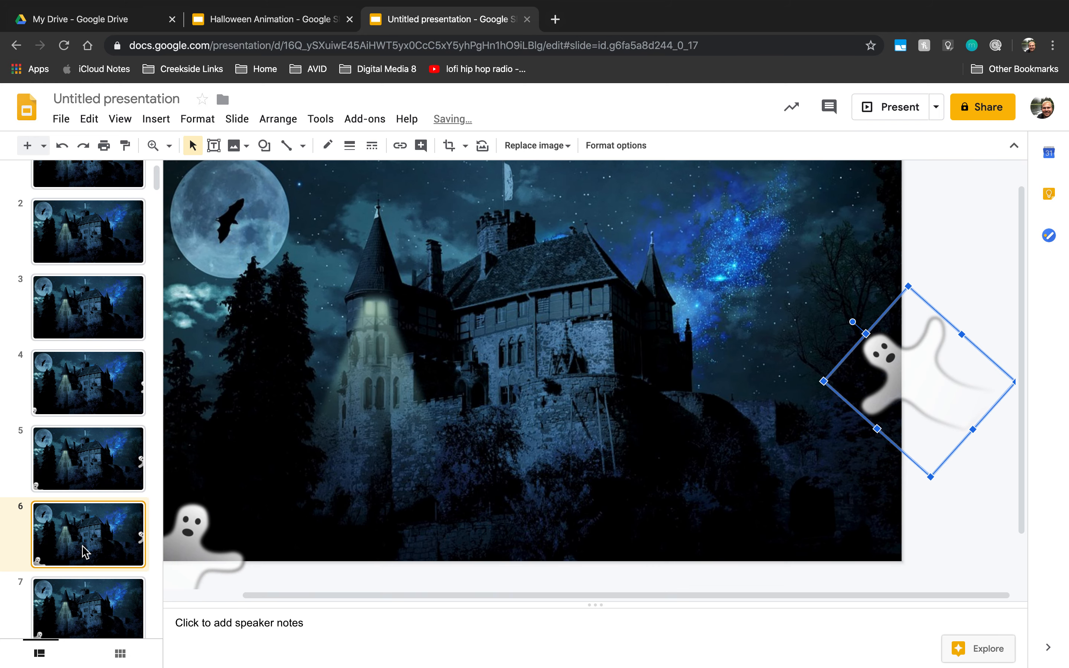
key(Left)
key(Left)
key(Left)
key(Left)
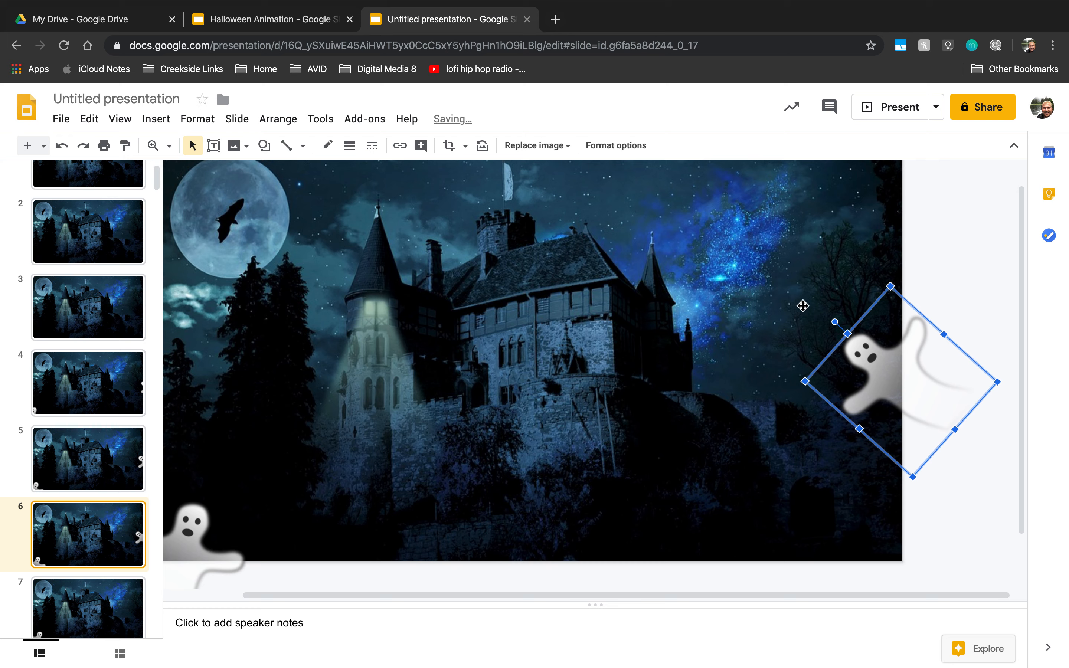
mouse_move(835, 321)
mouse_down()
mouse_move(820, 333)
mouse_move(828, 331)
mouse_up()
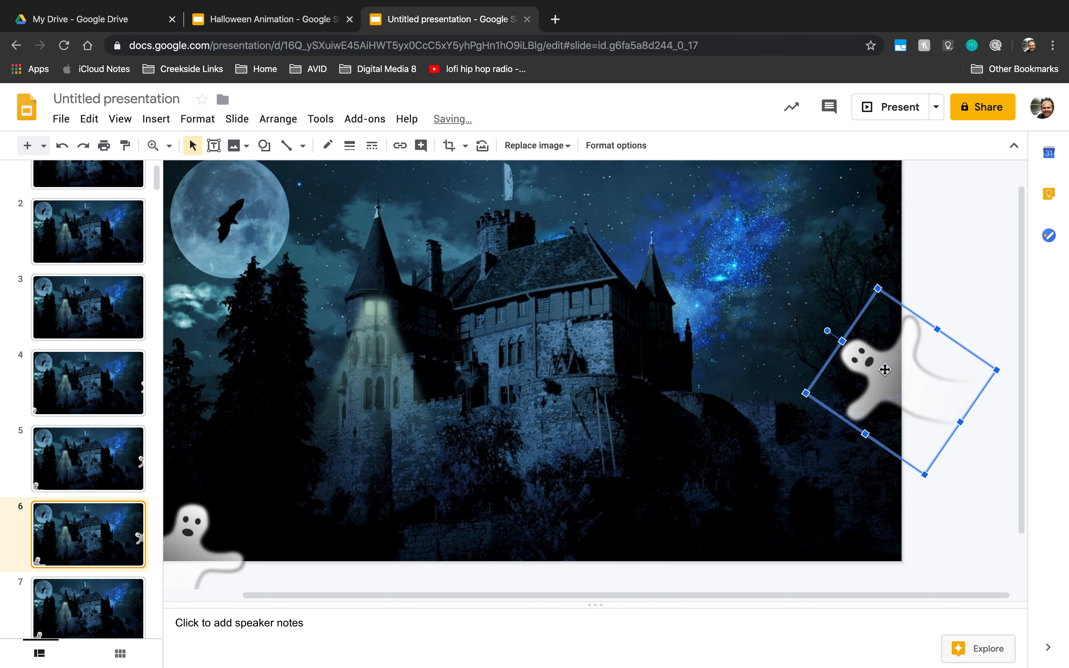
Copy the right-hand ghost from slide 6 onto slide 7, shifted three steps left and rotated slightly further counterclockwise
click(90, 615)
key(ctrl+v)
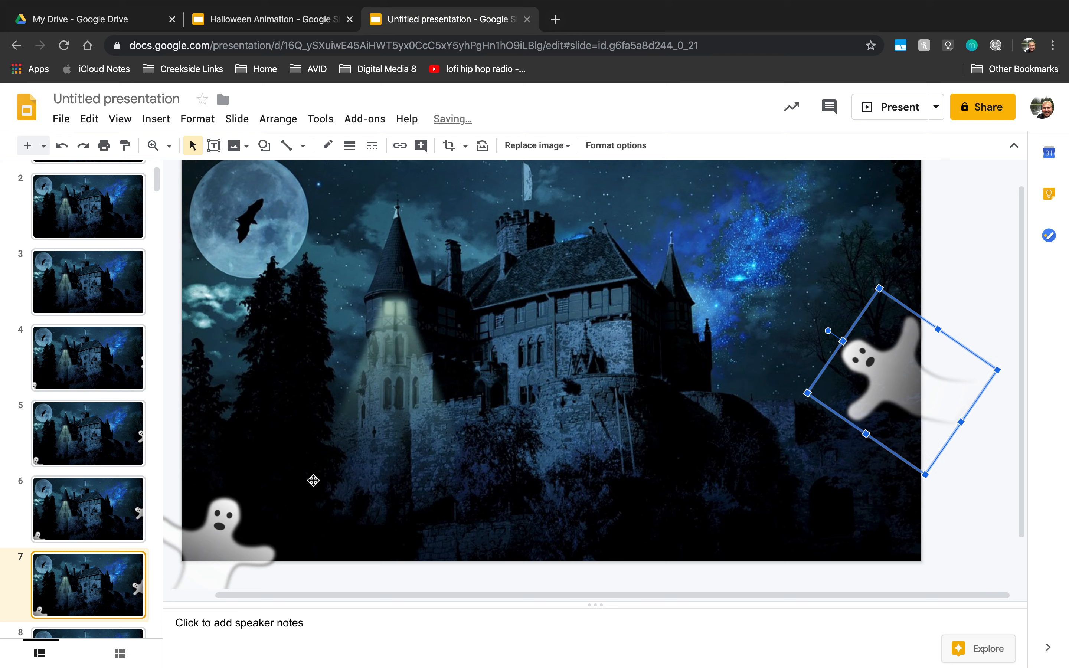
drag(828, 332, 819, 343)
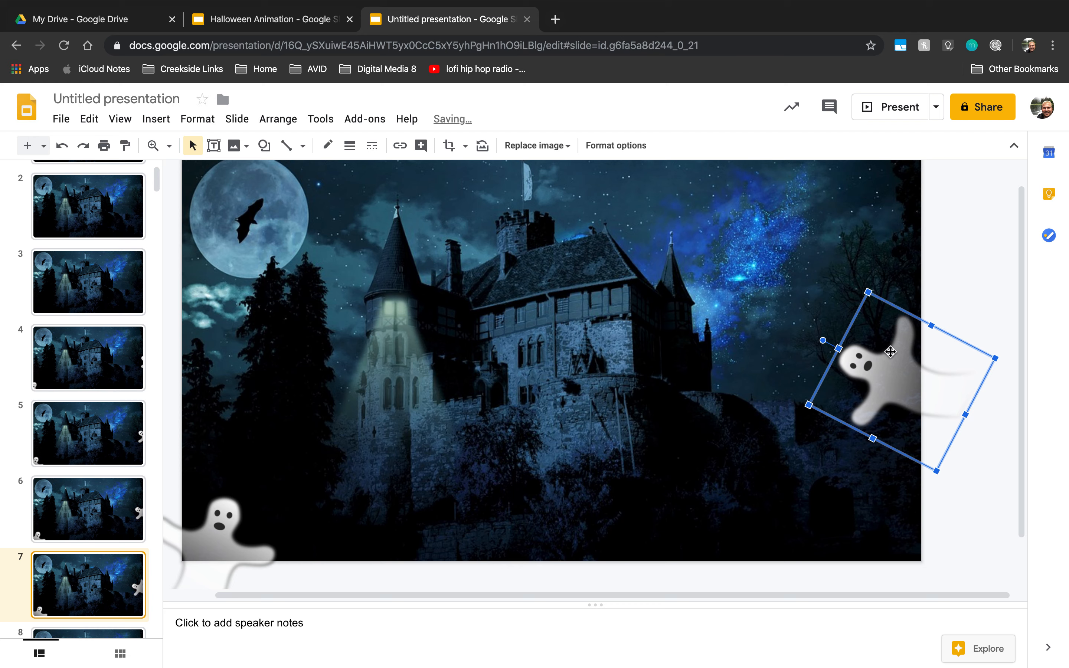
Copy the right-hand ghost from slide 7 onto slide 8, three steps further left, rotated slightly counterclockwise and made slightly smaller
scroll(107, 557, down, 3)
click(107, 556)
key(ctrl+v)
key(Left)
key(Left)
key(Left)
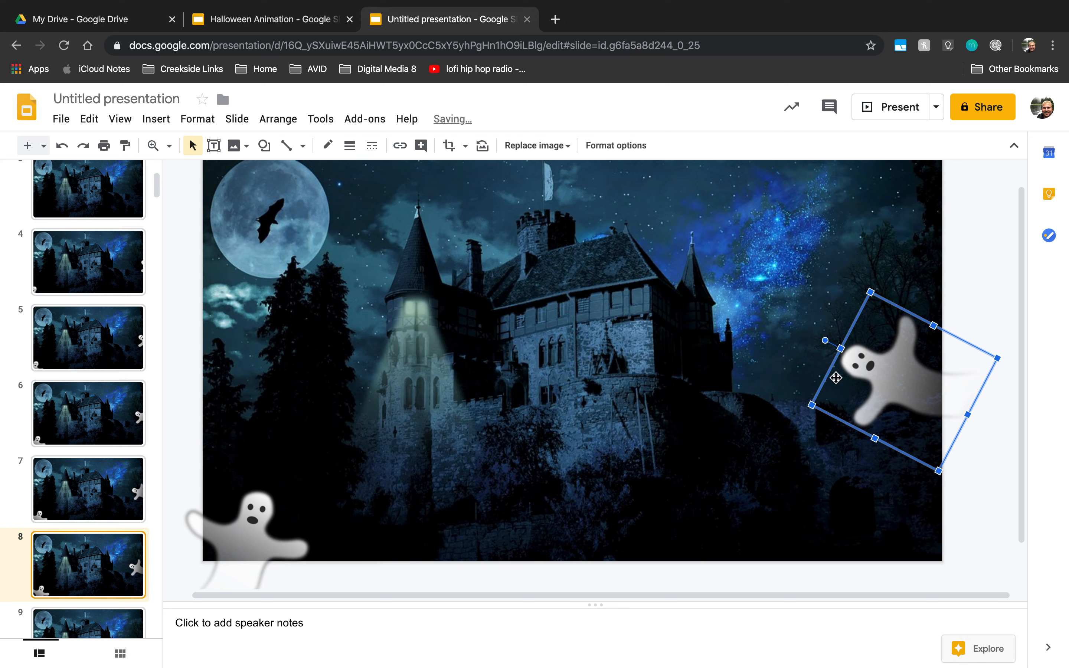
drag(824, 341, 818, 353)
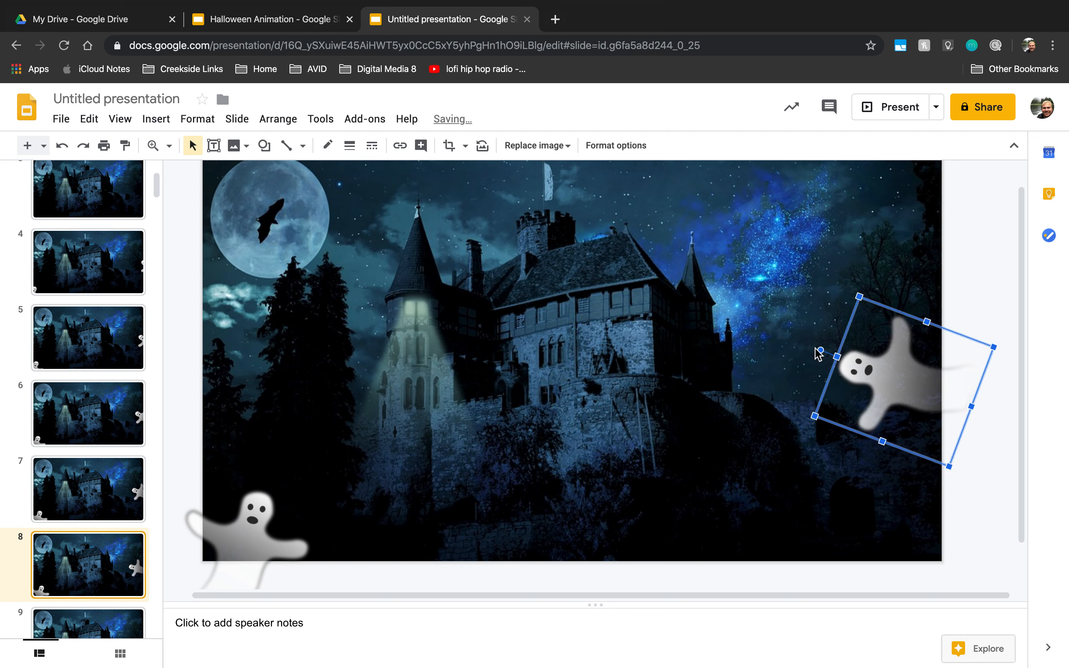
drag(813, 417, 824, 412)
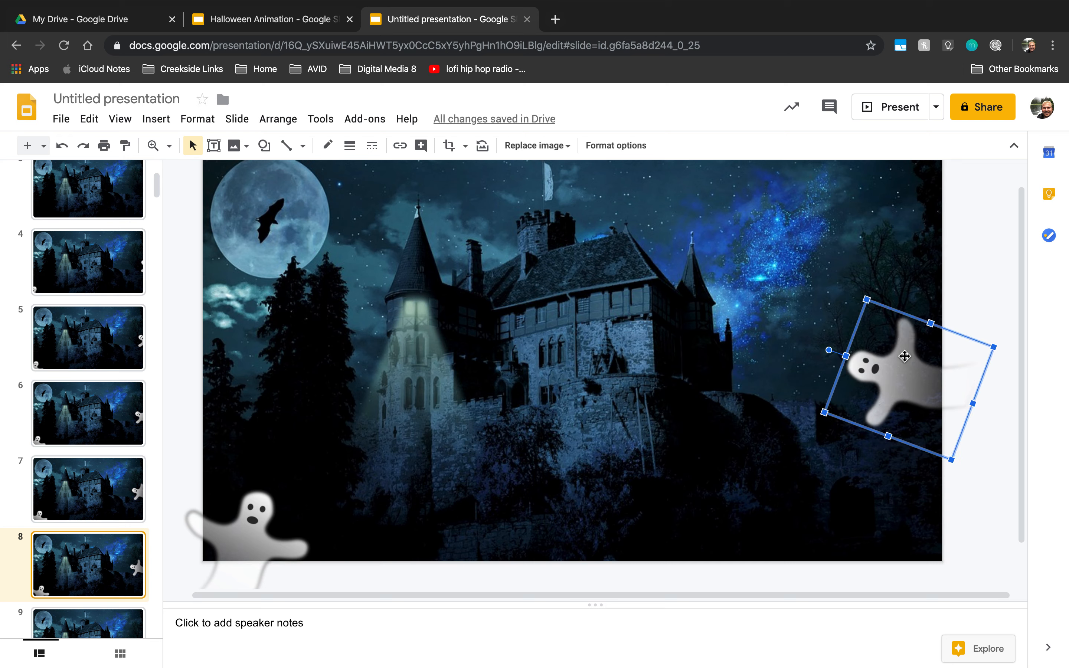
Copy the right-hand ghost from slide 8 onto slide 9
click(72, 619)
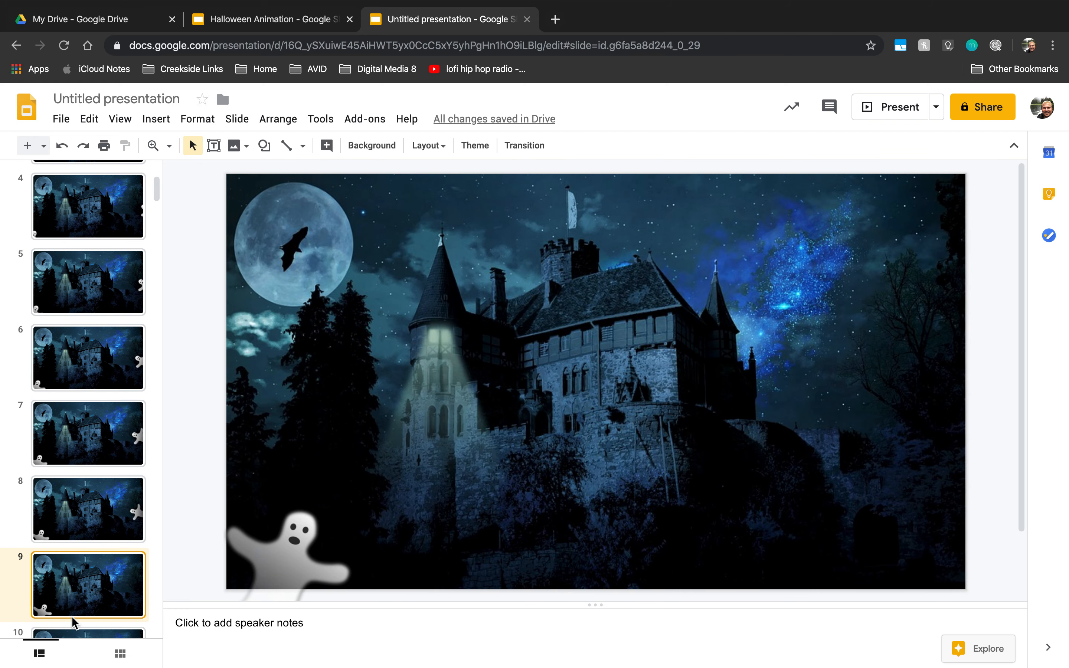
key(super+v)
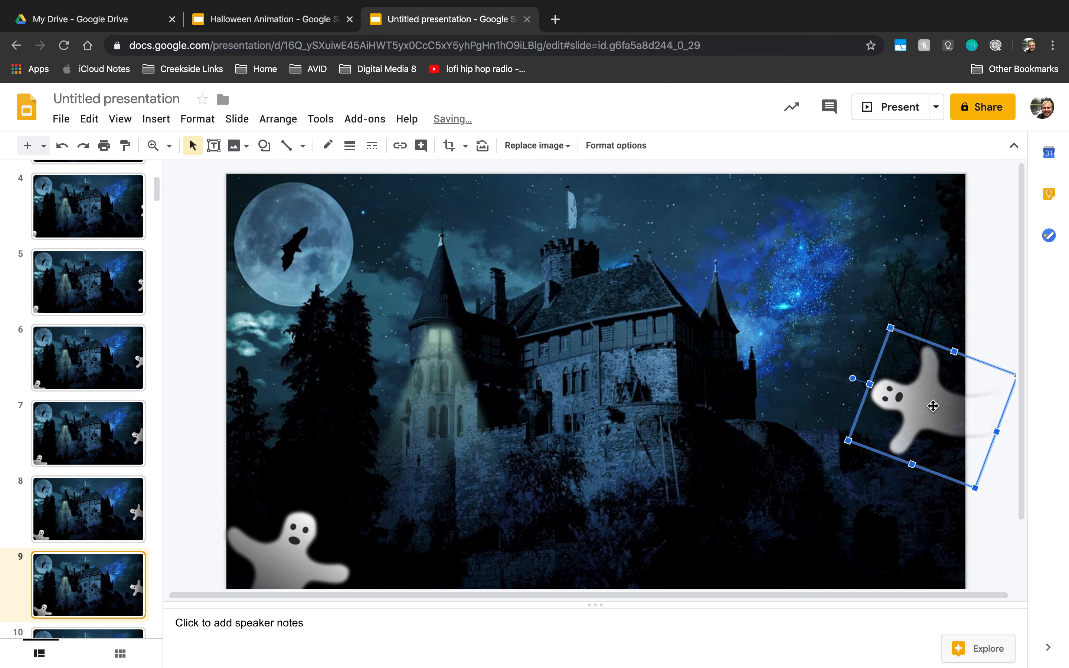